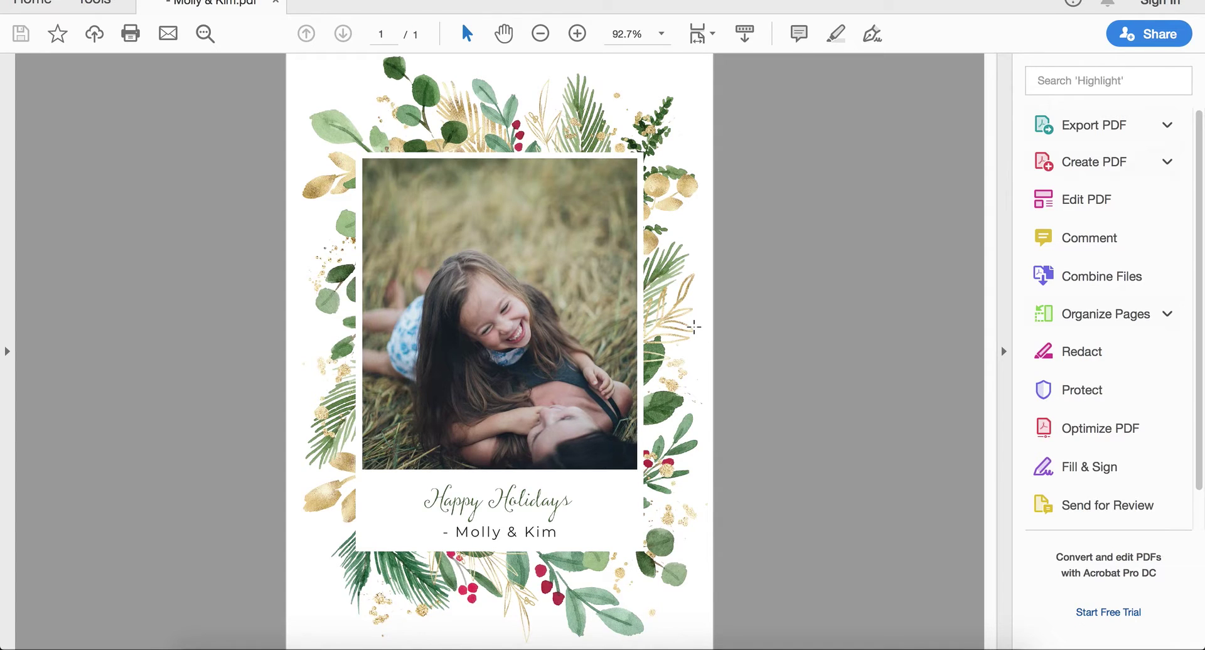
# Bring Chrome with Canva to the front and open Canva's login form
pyautogui.click(531, 646)
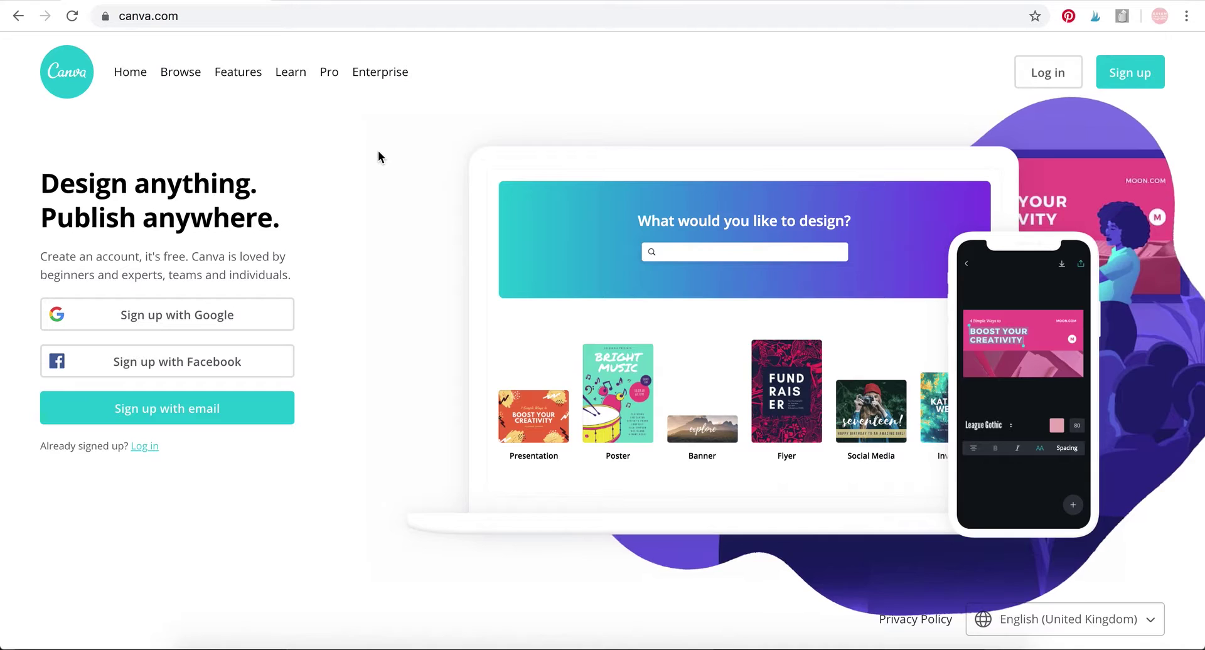
pyautogui.click(223, 12)
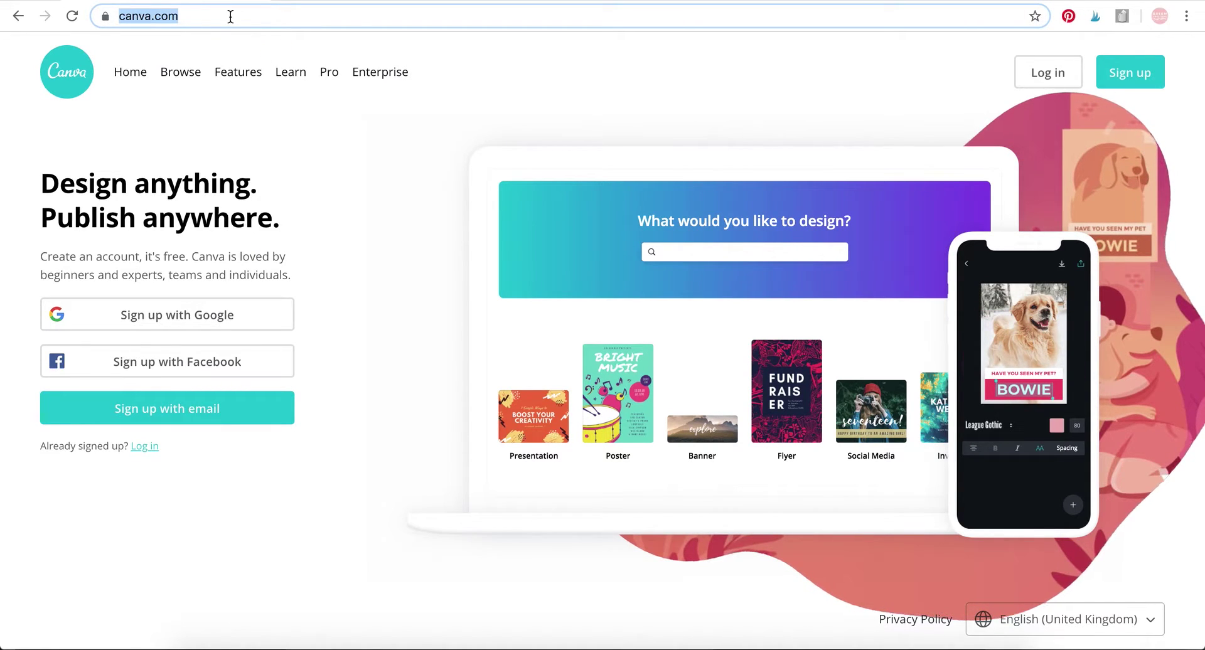
pyautogui.click(307, 146)
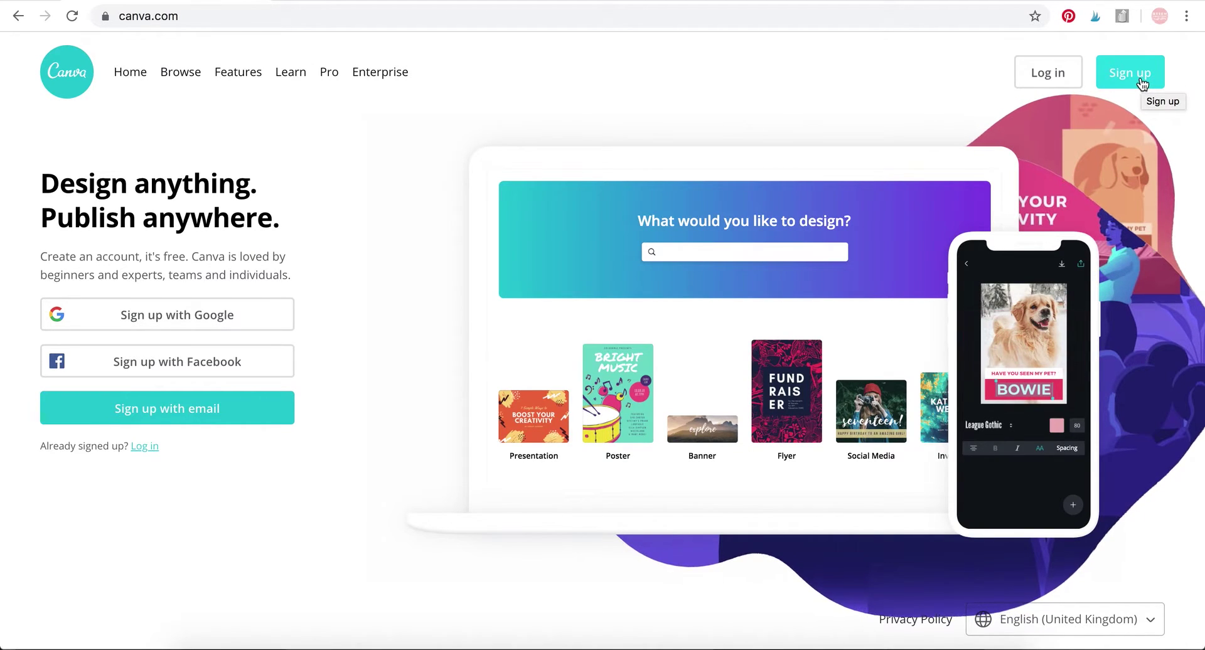
pyautogui.click(1053, 65)
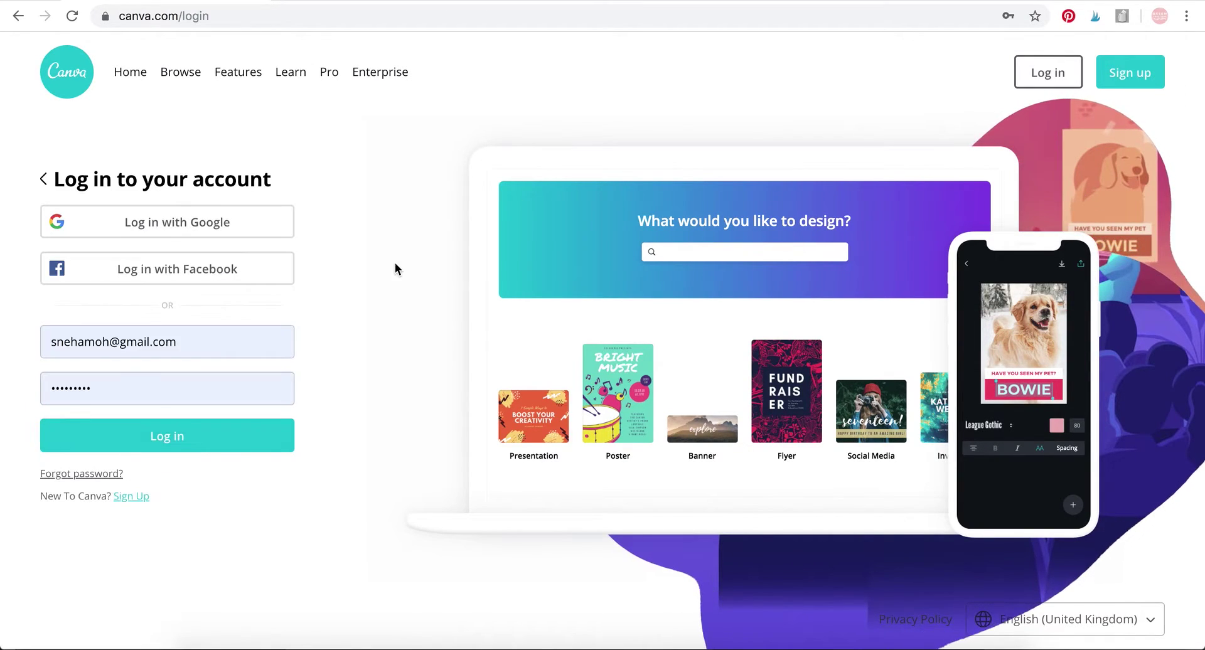
# Log in with the saved account details and start a custom-dimensions design
pyautogui.click(161, 447)
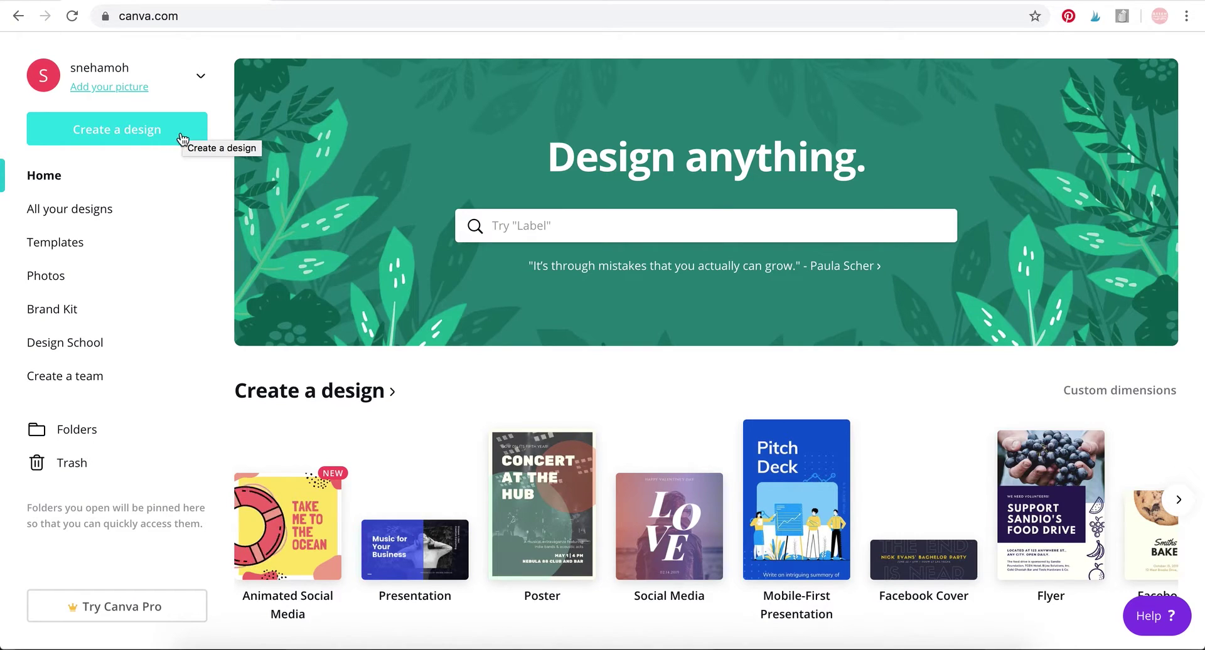
pyautogui.click(180, 138)
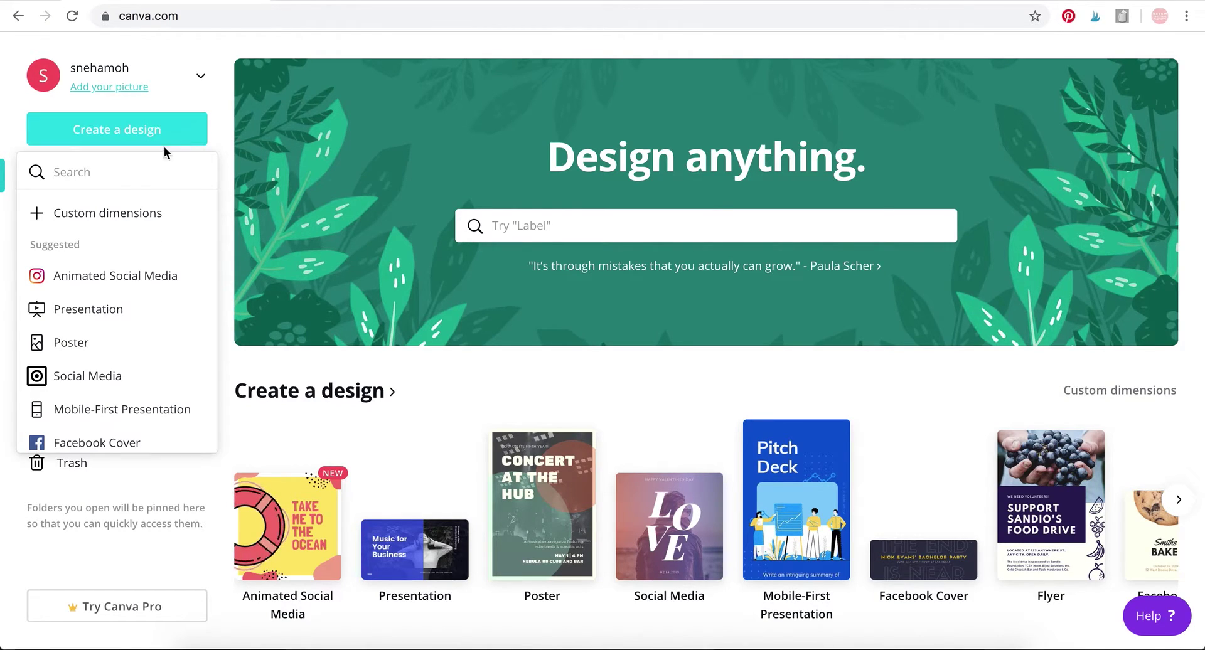
pyautogui.click(122, 215)
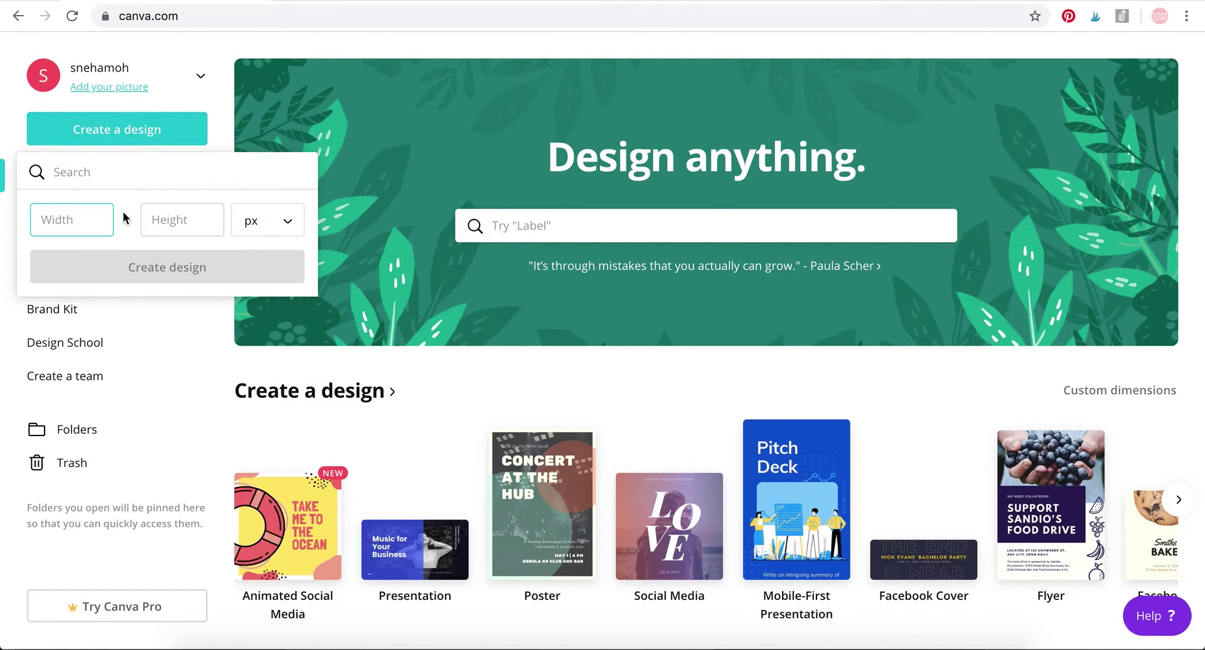
# Set the custom design size to inches, width 5 and height 7
pyautogui.click(280, 226)
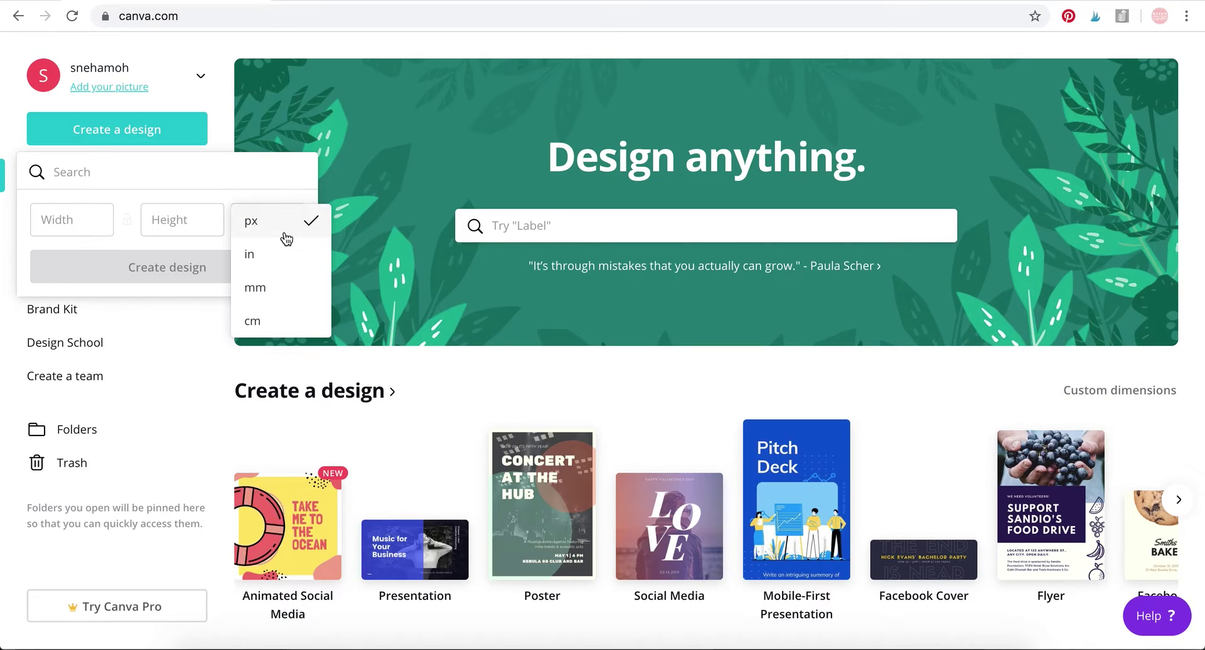
pyautogui.click(284, 258)
pyautogui.click(99, 216)
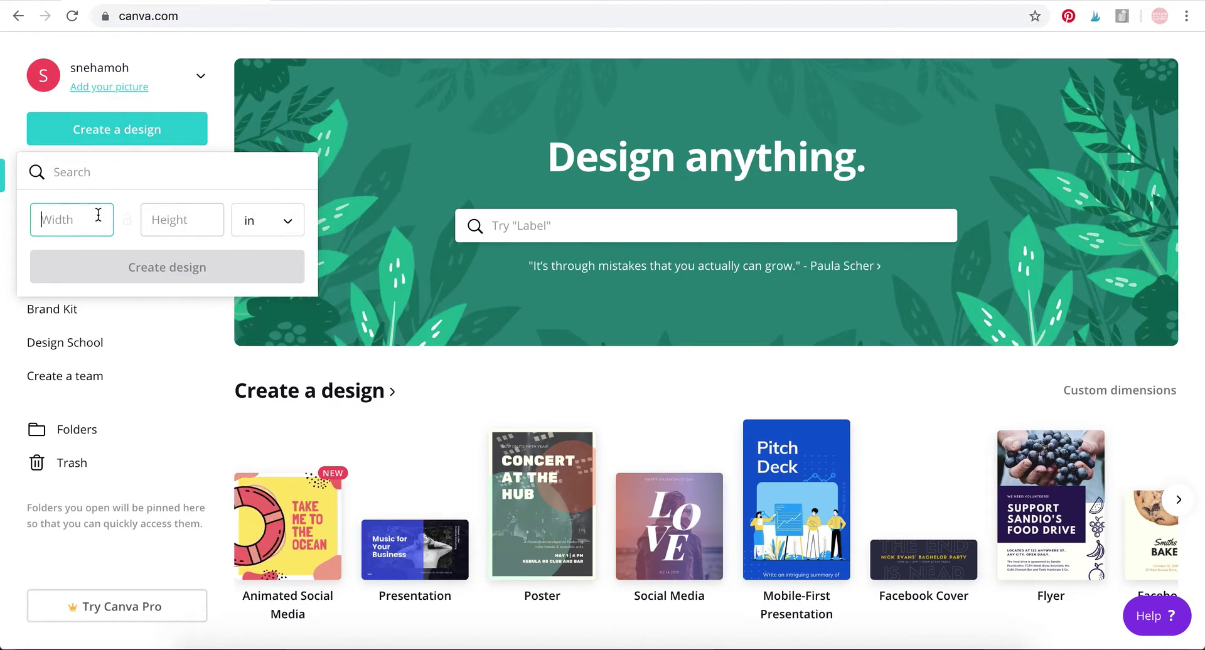
pyautogui.write('5')
pyautogui.click(172, 218)
pyautogui.write('7')
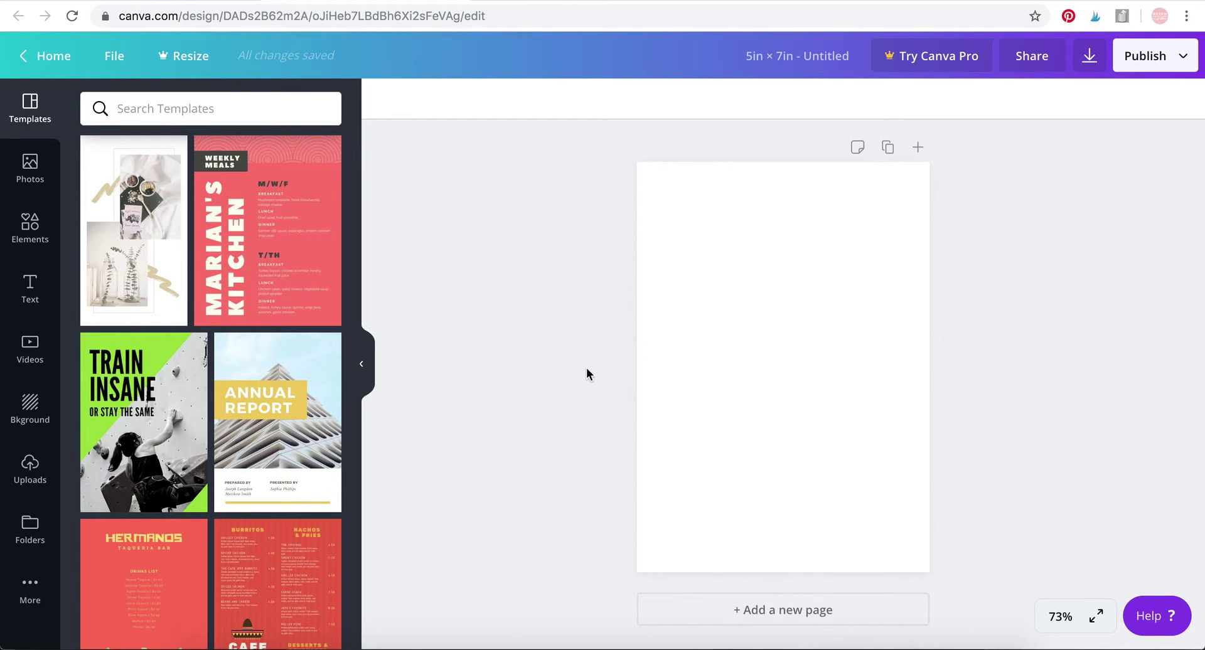
# Show the Uploads library of images beside the blank 5 × 7 in card
pyautogui.click(32, 463)
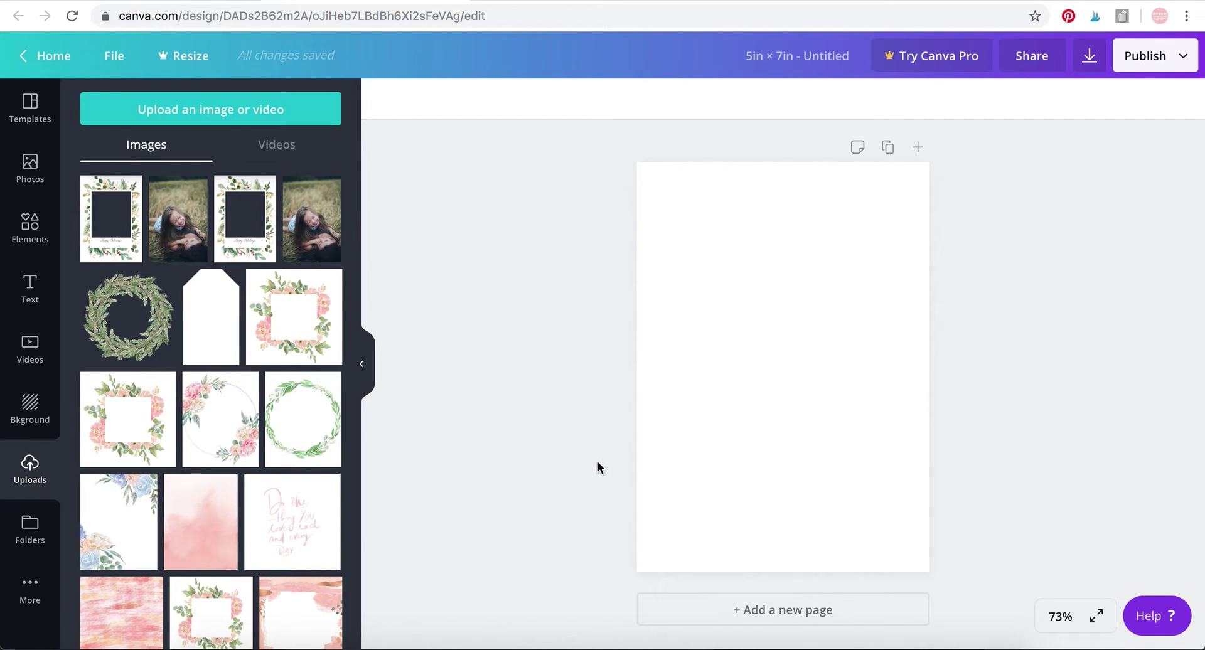
# In Finder's Card Borders folder, select the 6 5x7 with text.png border
pyautogui.click(207, 640)
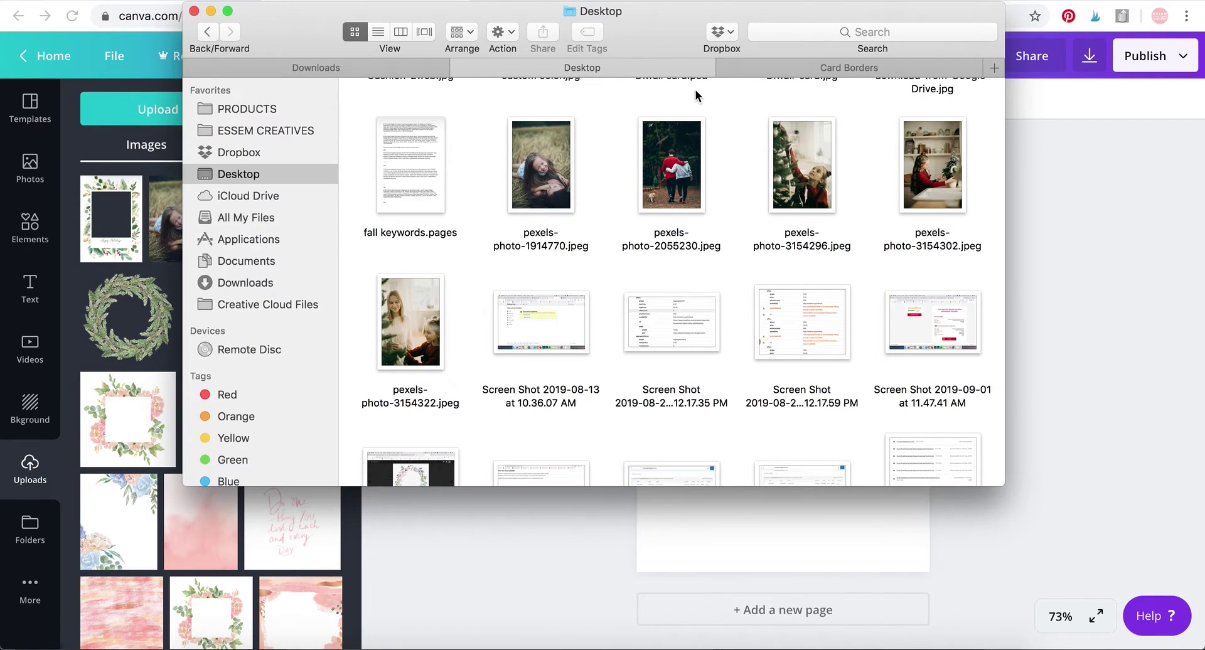
pyautogui.click(781, 65)
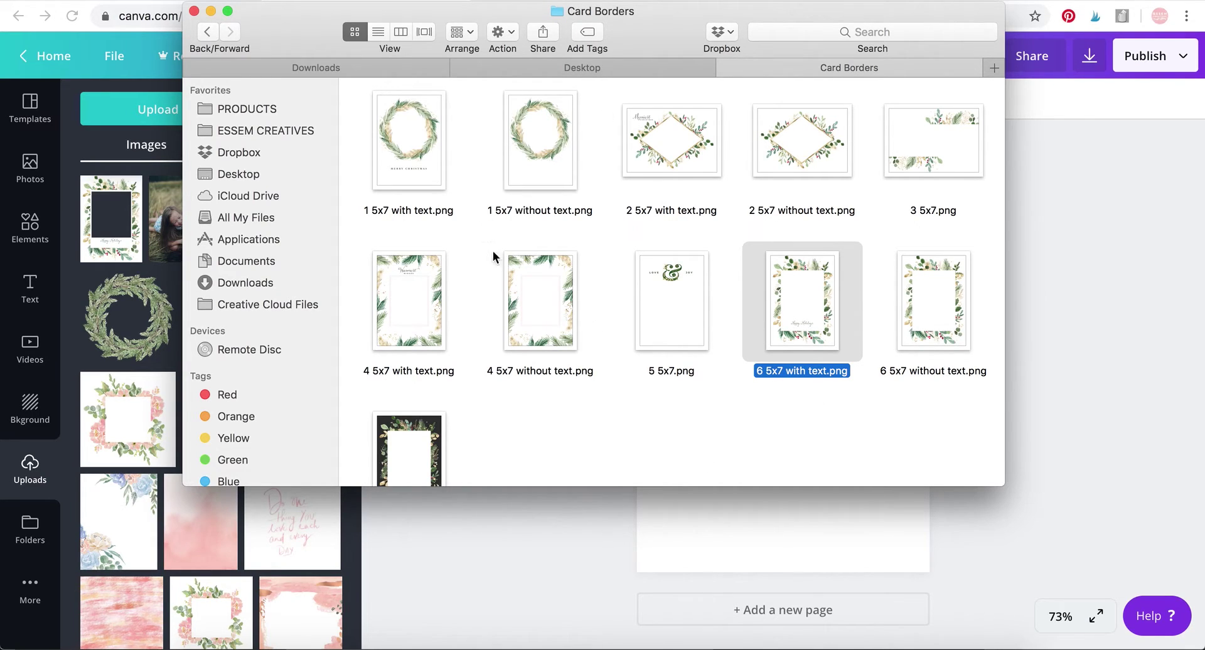
pyautogui.click(610, 417)
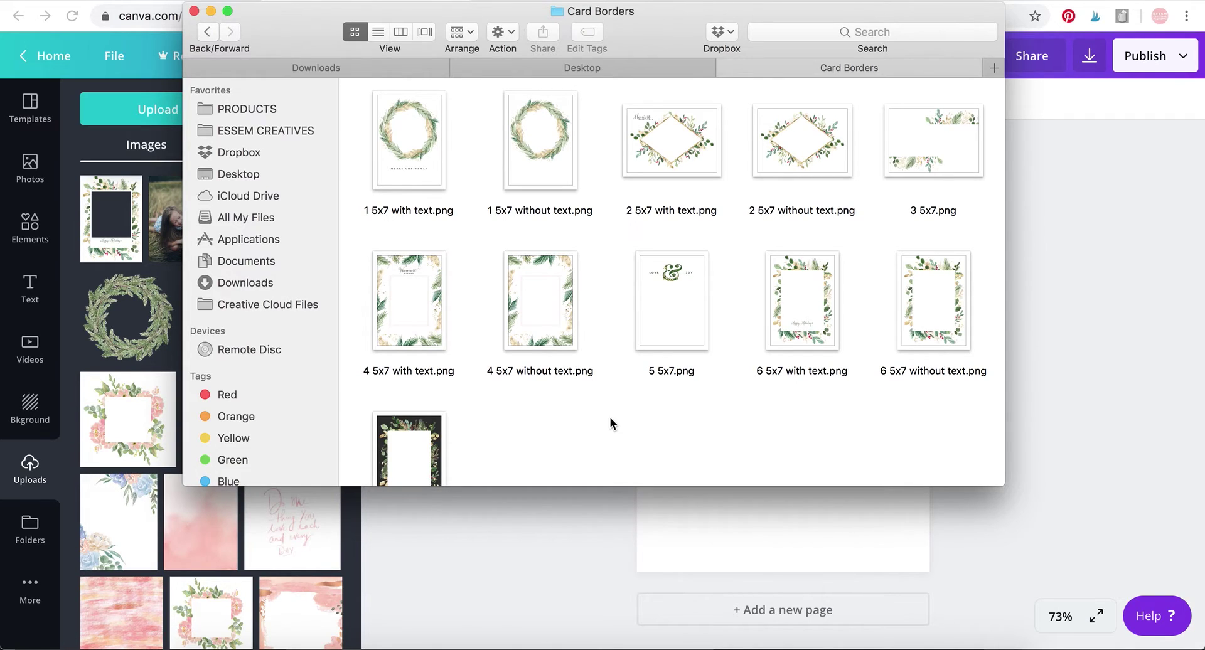
pyautogui.click(774, 319)
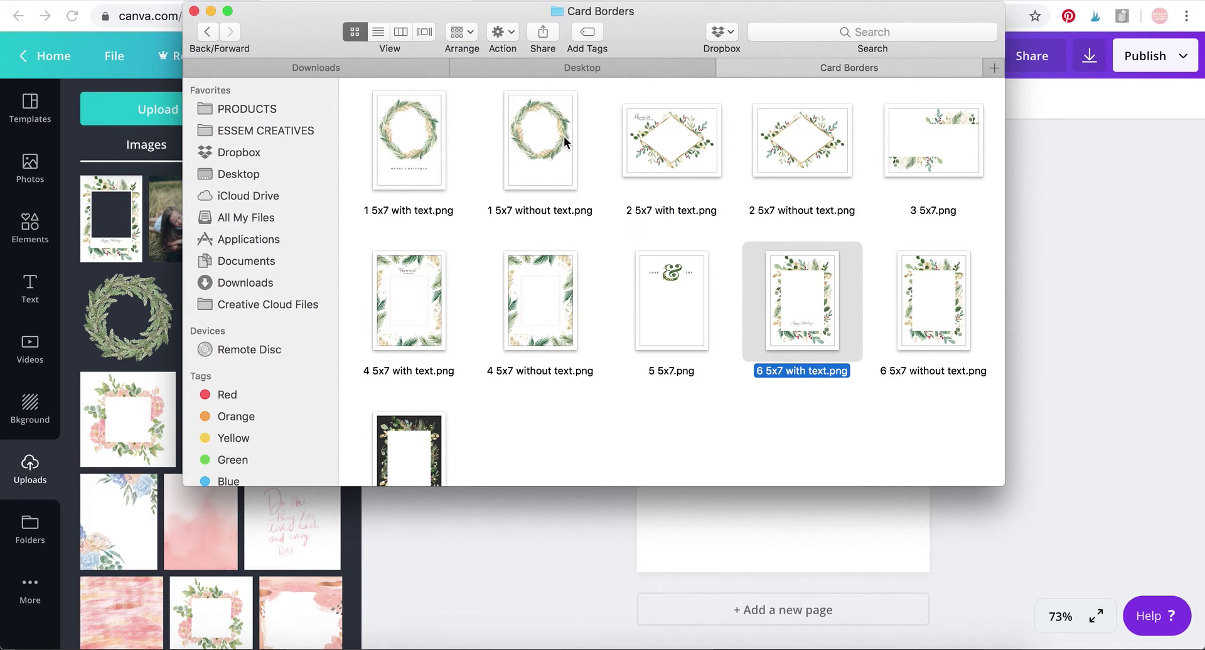
pyautogui.click(654, 389)
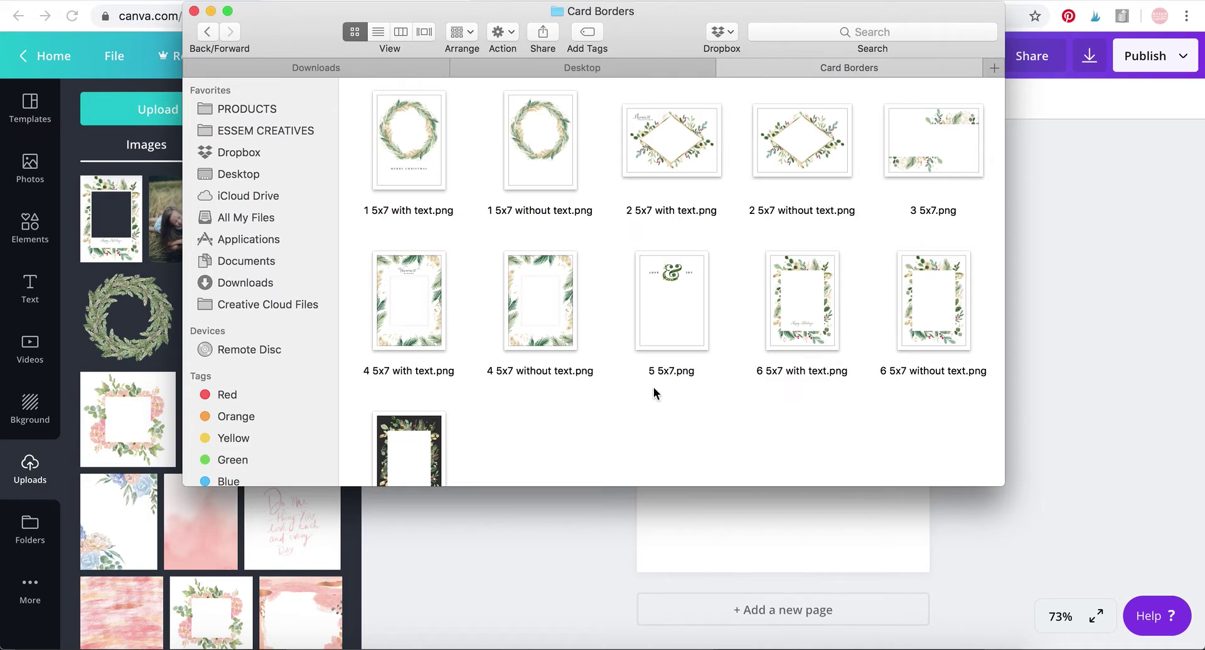
pyautogui.click(797, 324)
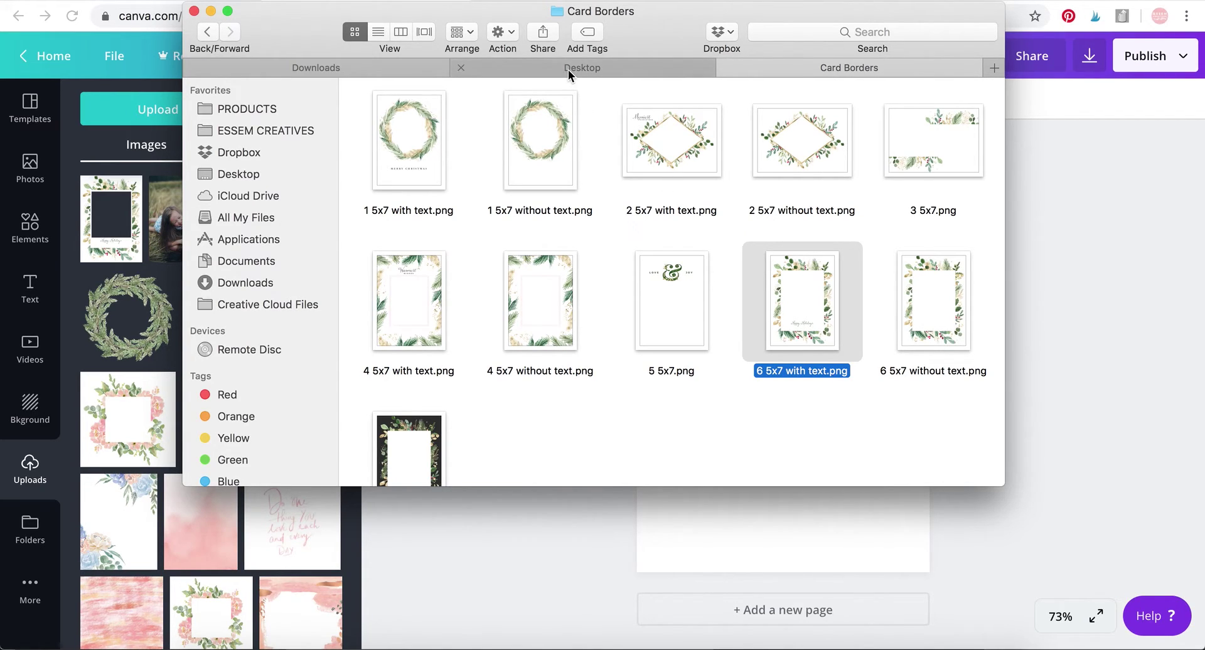
# Drop the 6 5x7 with text.png border onto the card and stretch it to w:5 h:7
pyautogui.moveTo(772, 293); pyautogui.dragTo(745, 525)
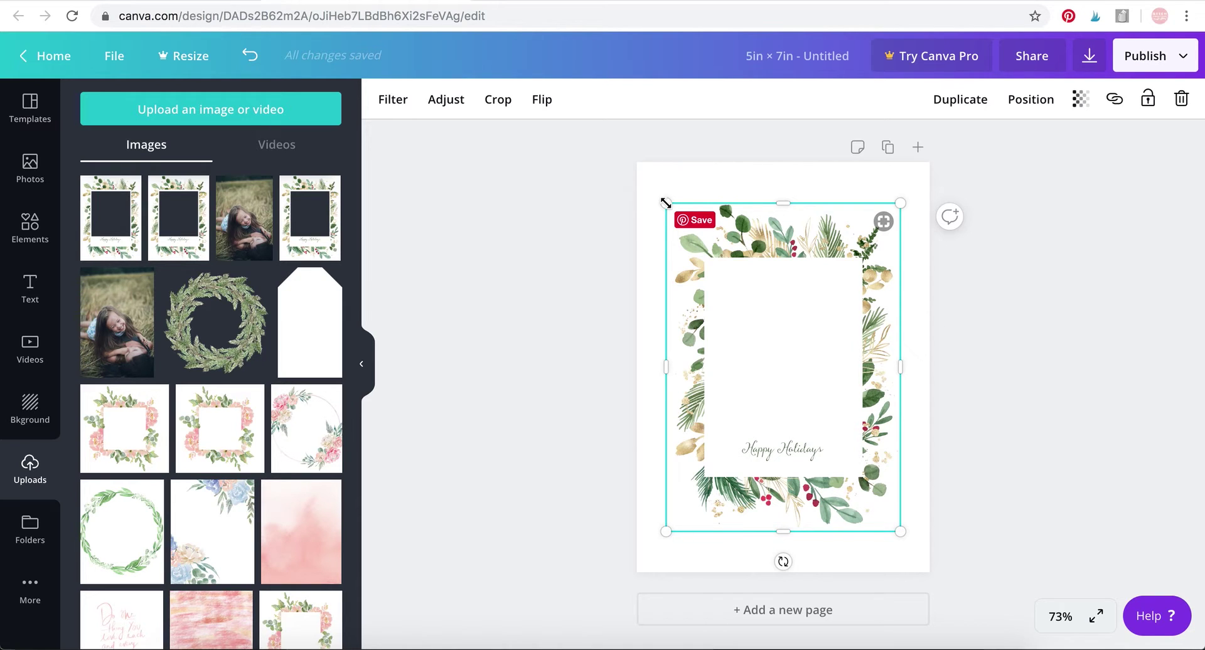
pyautogui.moveTo(666, 203); pyautogui.dragTo(641, 158)
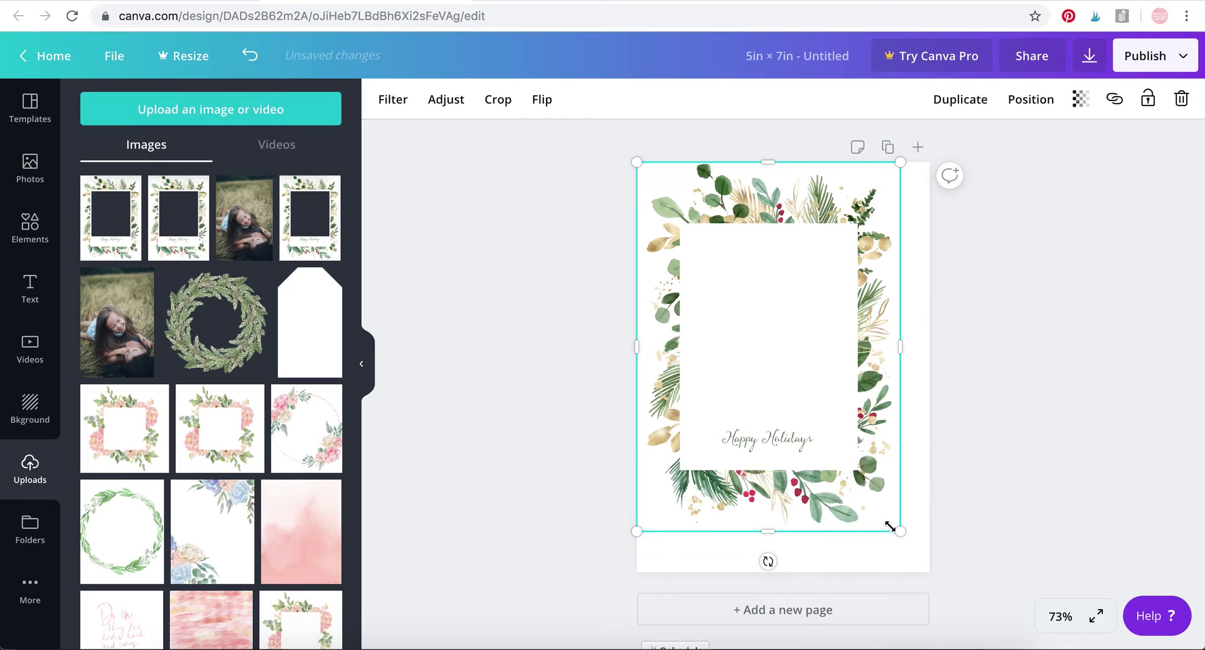
pyautogui.moveTo(900, 532); pyautogui.dragTo(934, 562)
pyautogui.click(982, 460)
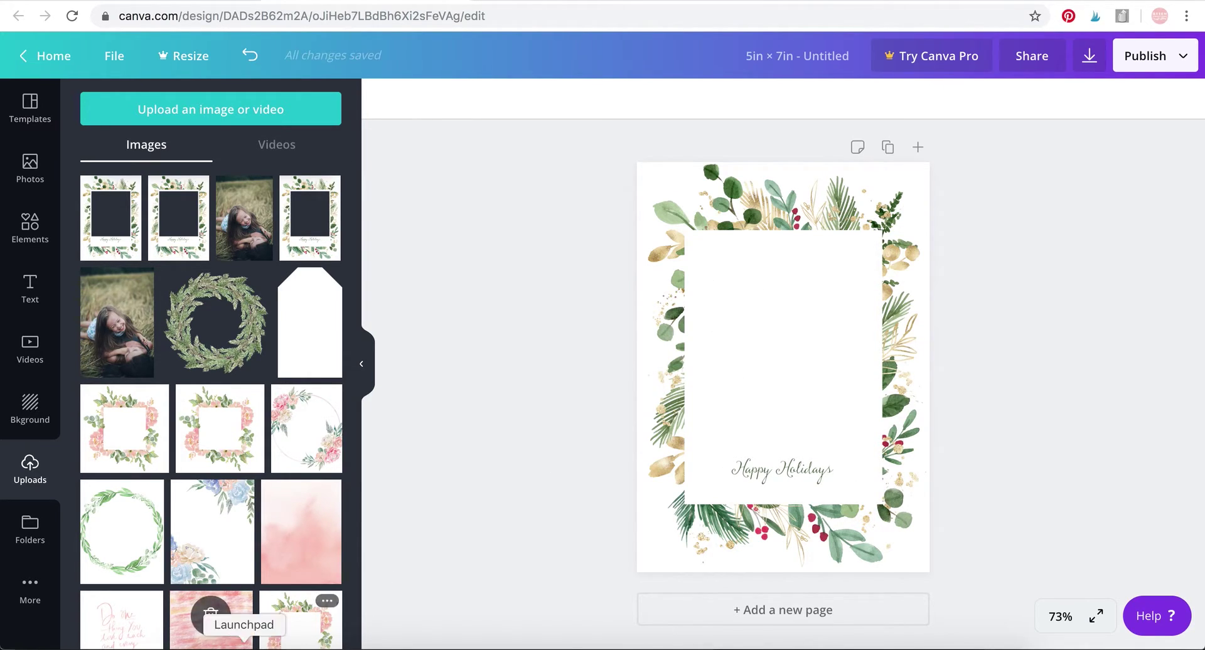
# Add pexels-photo-1914770.jpeg from the Desktop and shrink it to about 2.8 × 4.3 in over the frame
pyautogui.click(201, 637)
pyautogui.click(565, 69)
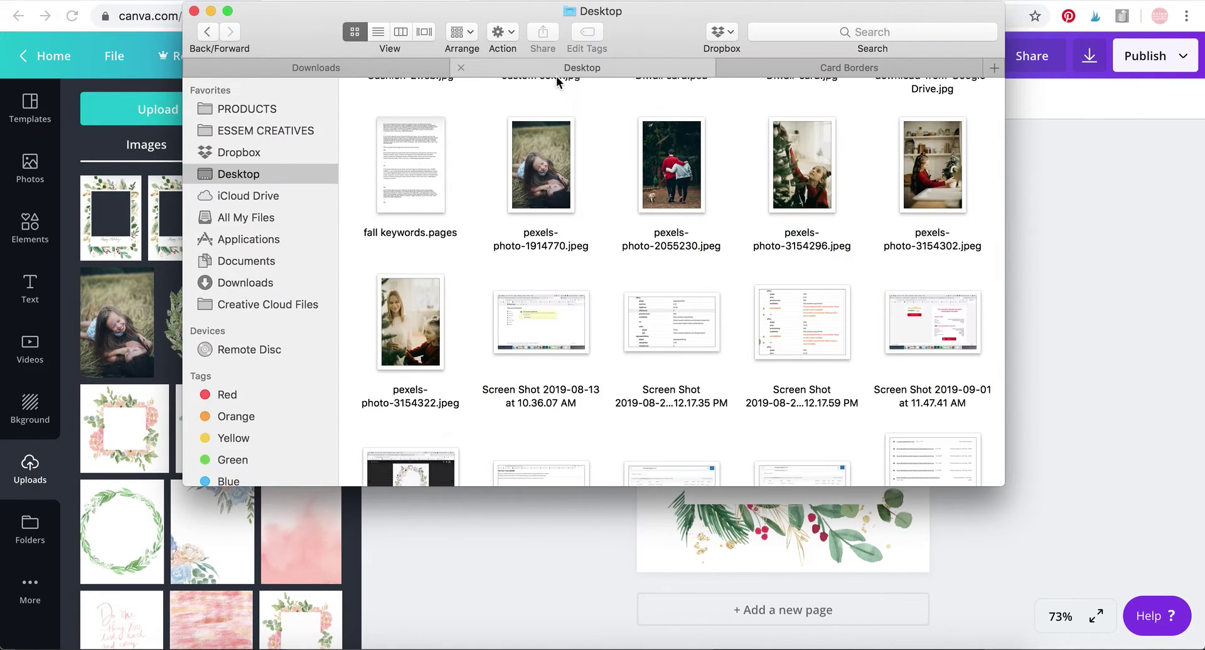
pyautogui.moveTo(553, 173); pyautogui.dragTo(651, 550)
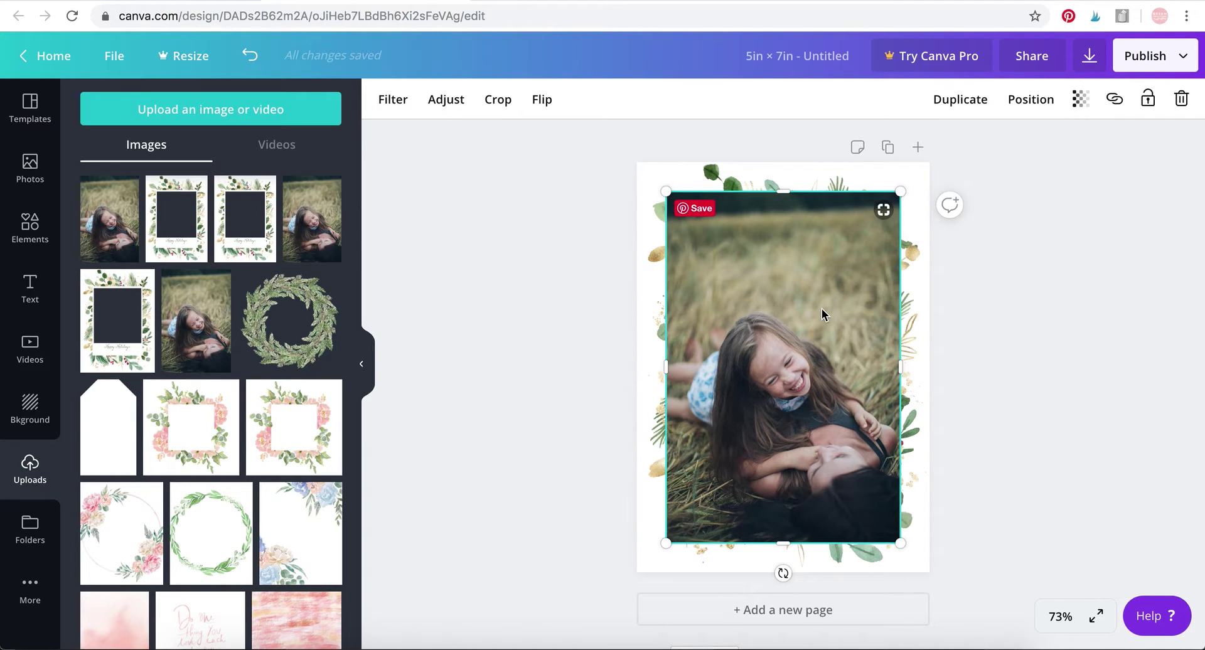
pyautogui.moveTo(823, 314); pyautogui.dragTo(846, 352)
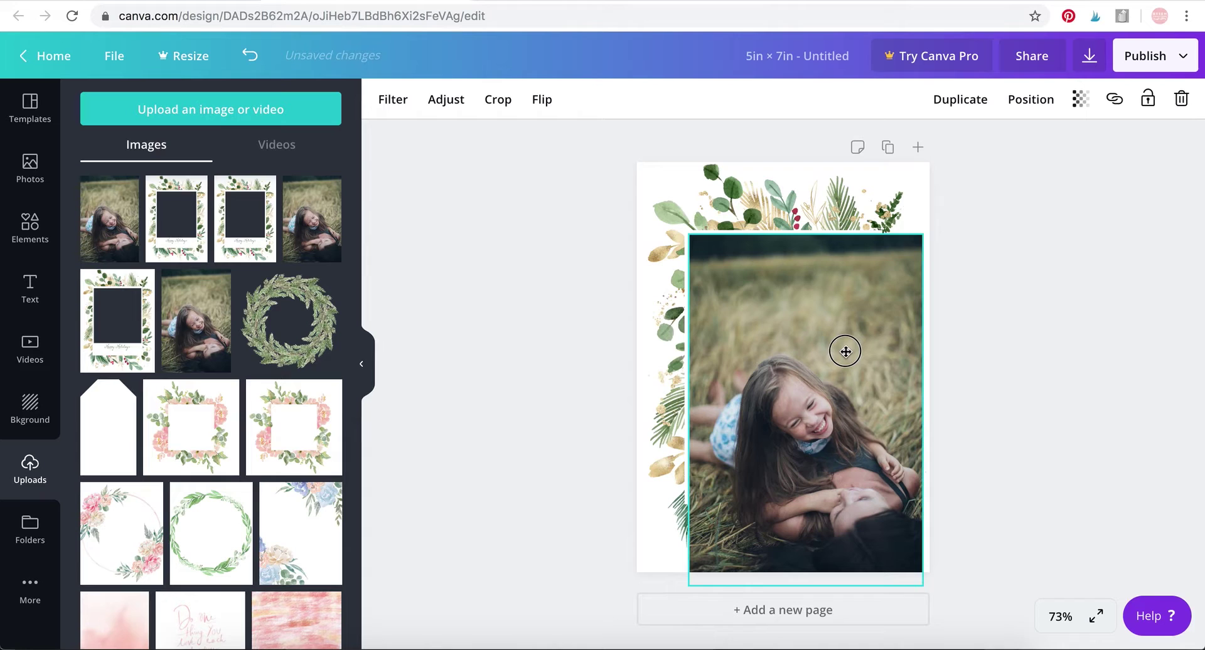
pyautogui.moveTo(846, 352); pyautogui.dragTo(845, 351)
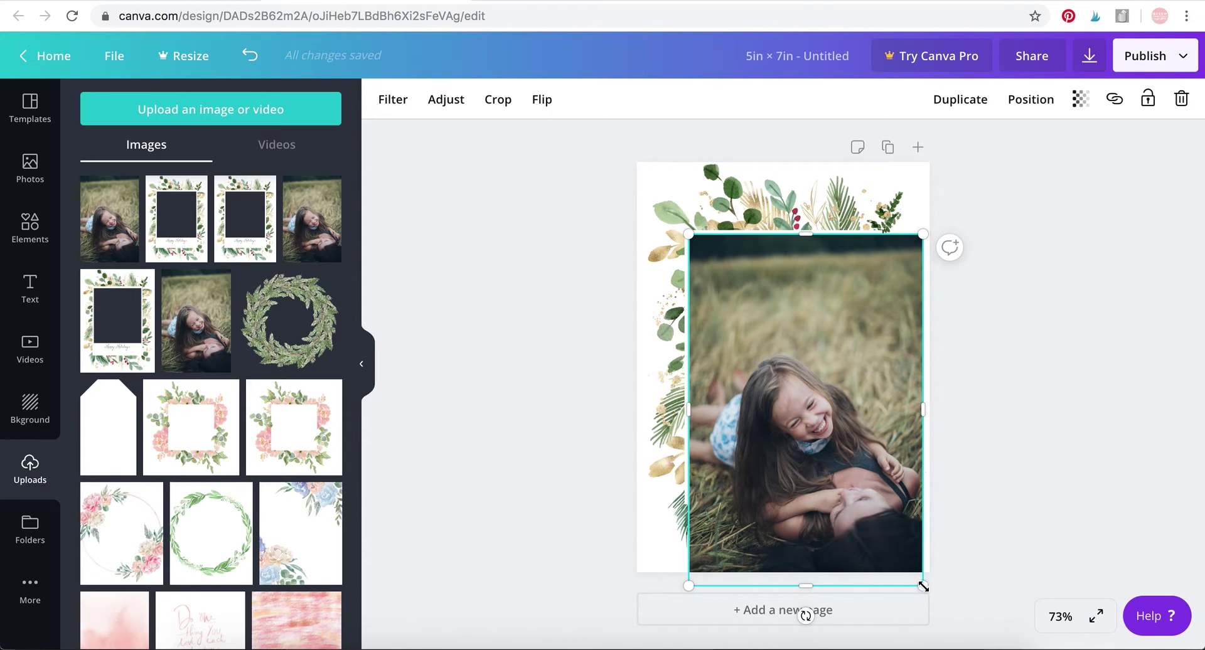
pyautogui.moveTo(923, 586); pyautogui.dragTo(860, 435)
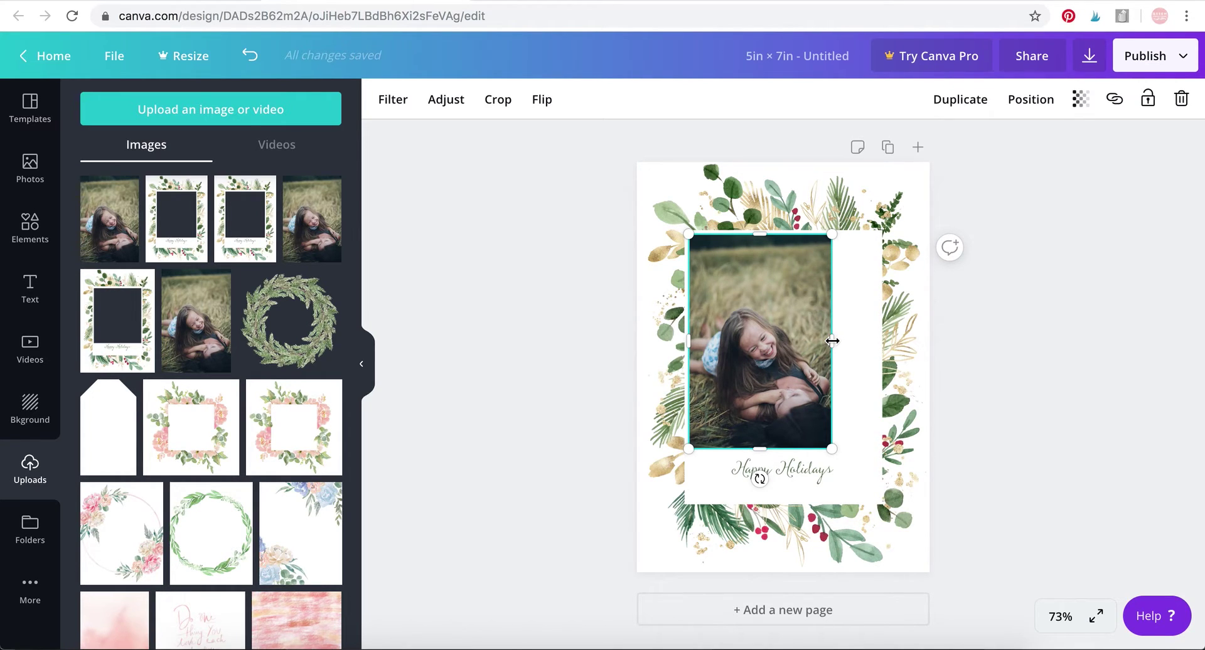
# Widen the photo across the border's white window and centre it horizontally on the card
pyautogui.moveTo(832, 341); pyautogui.dragTo(879, 341)
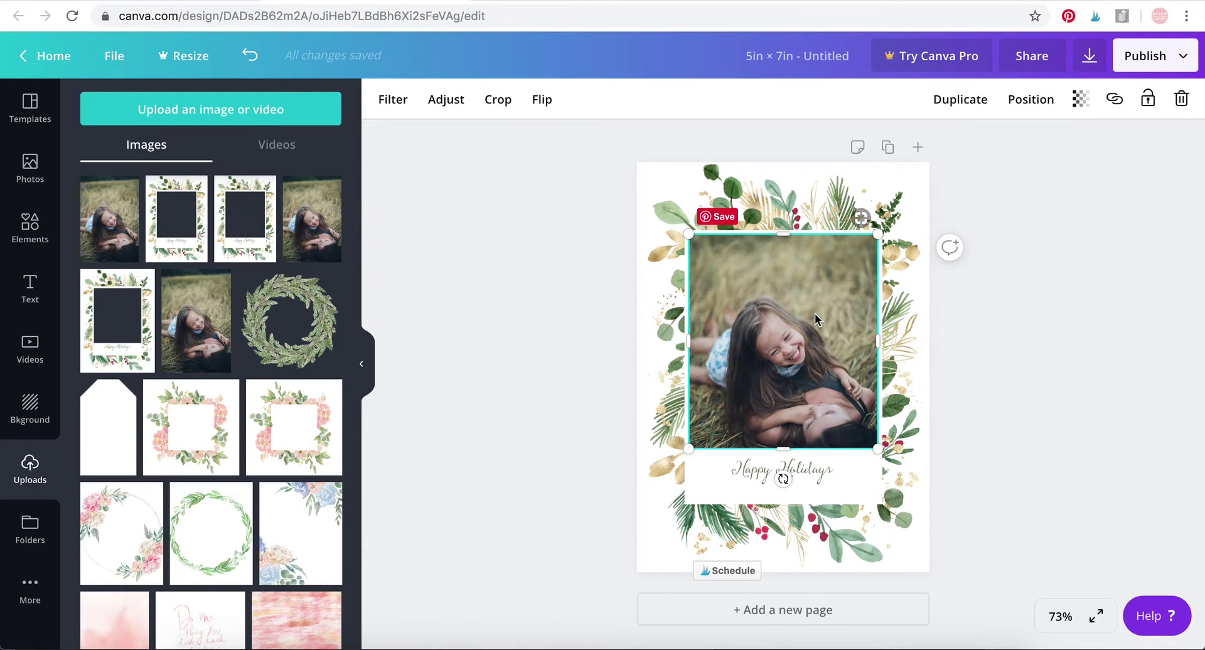
pyautogui.moveTo(815, 319); pyautogui.dragTo(812, 314)
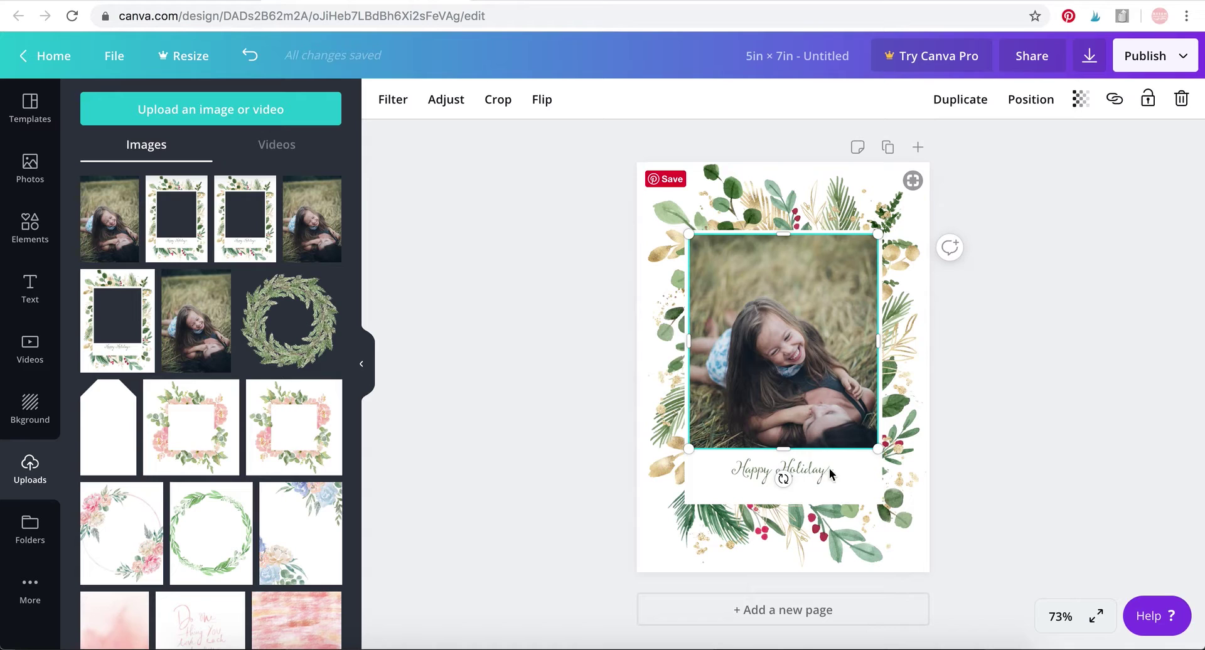
pyautogui.click(913, 456)
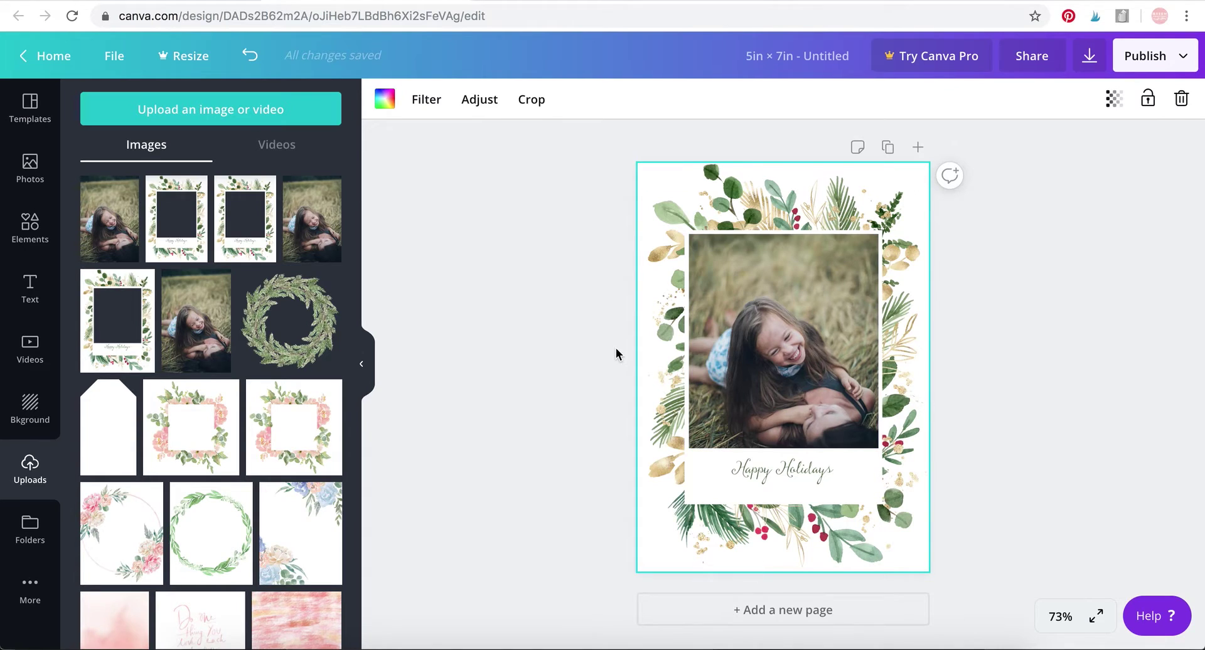
# Add a subheading below Happy Holidays containing a dash and the senders' names
pyautogui.click(36, 300)
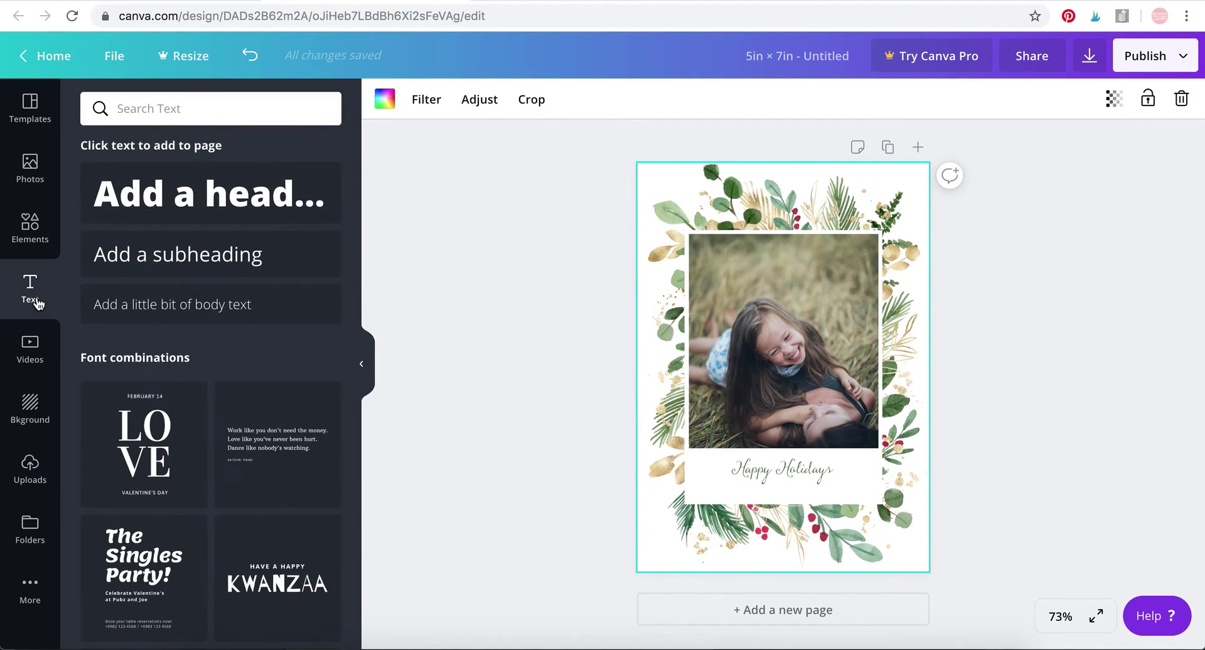
pyautogui.click(175, 267)
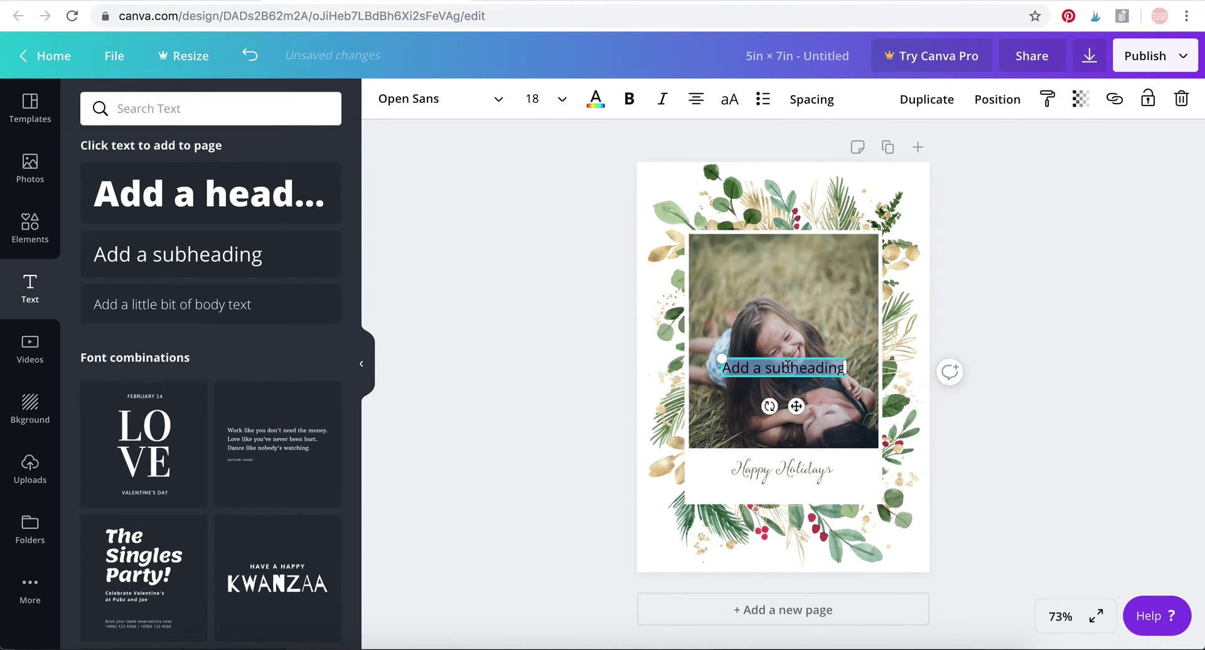
pyautogui.moveTo(796, 406); pyautogui.dragTo(801, 534)
pyautogui.write('- Moll')
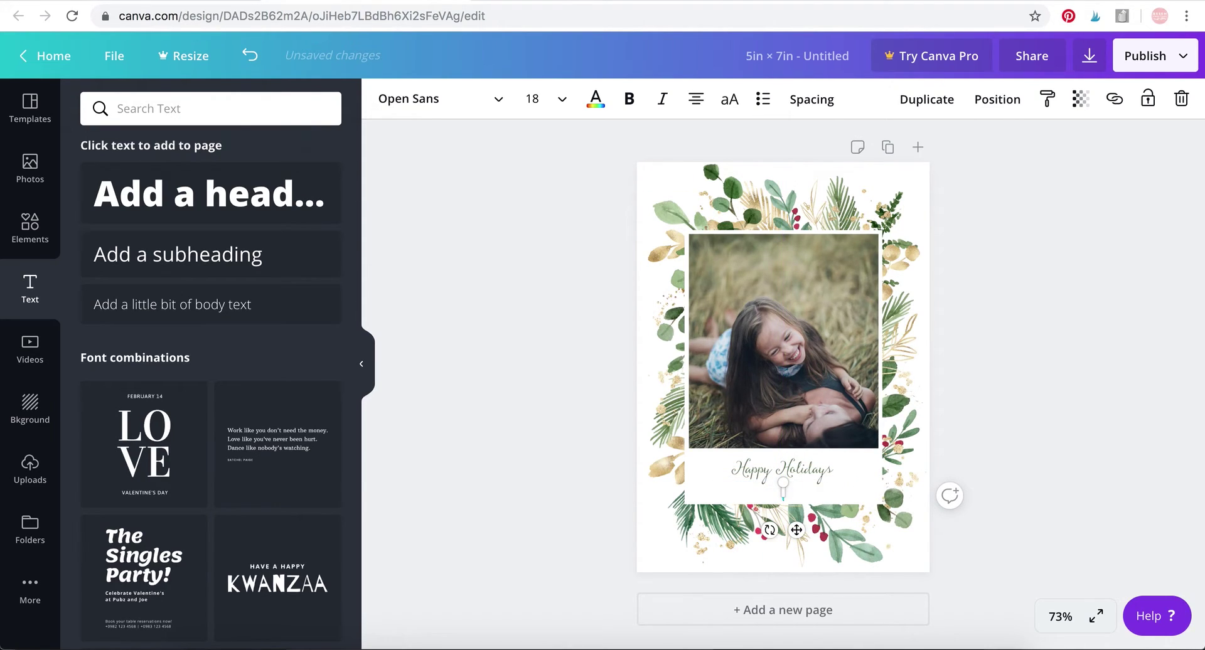
pyautogui.write('y & Kim')
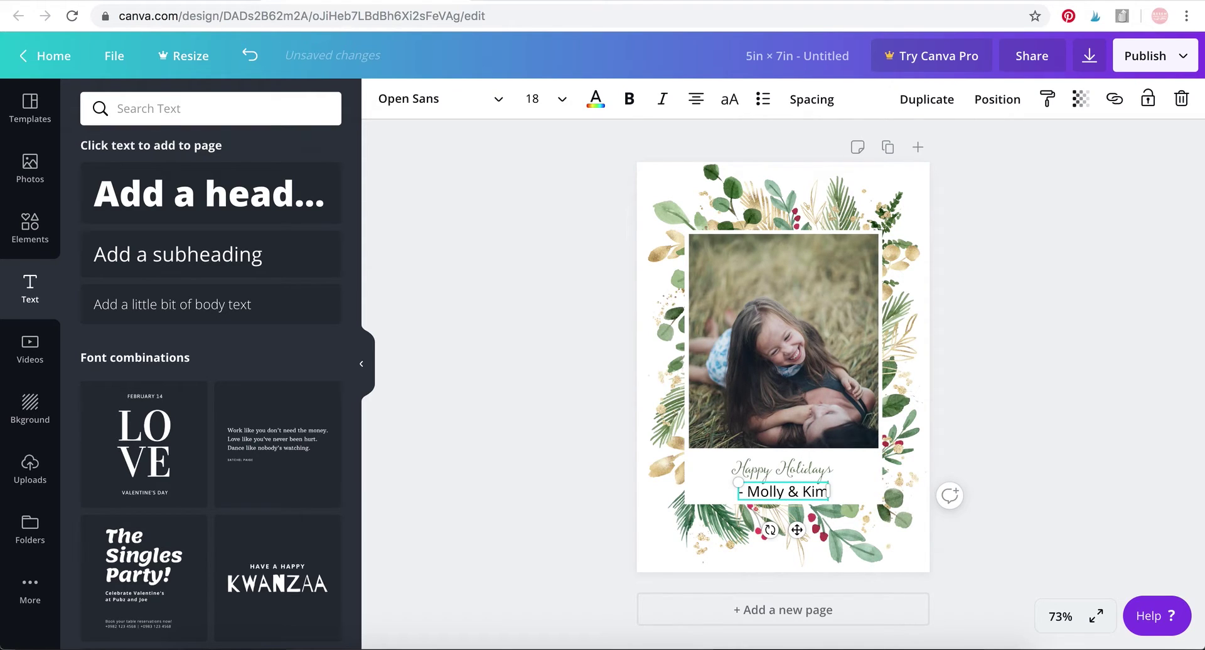
# Set the names line's font to Montserrat Classic
pyautogui.click(500, 99)
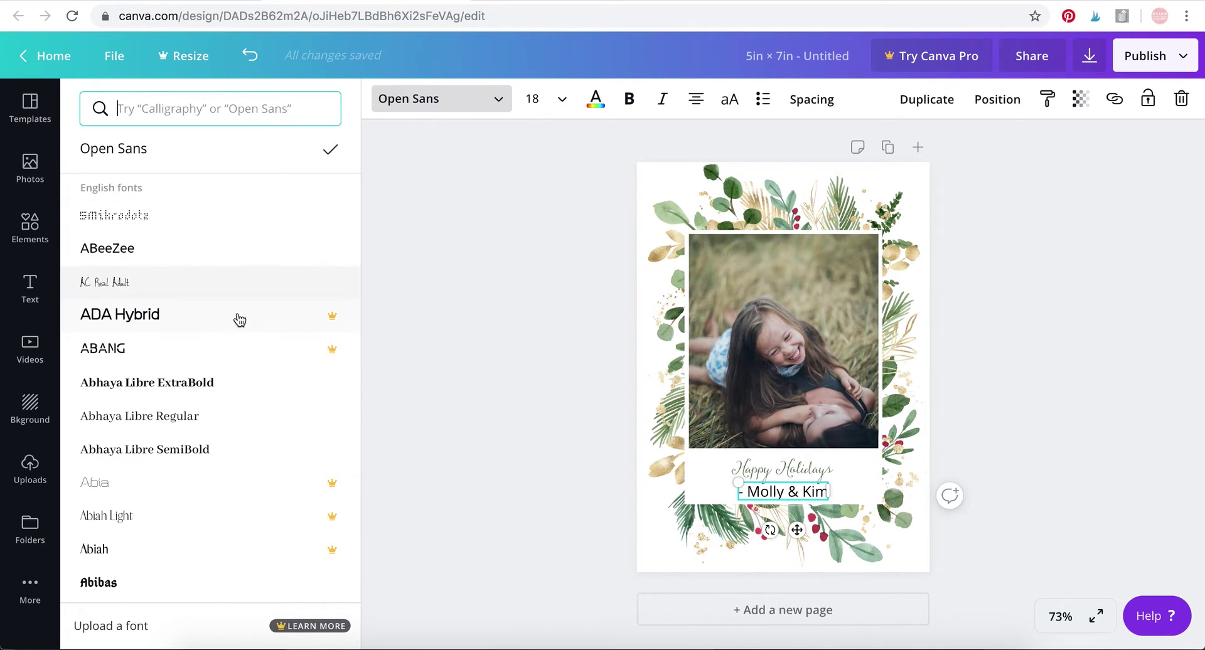
pyautogui.click(220, 382)
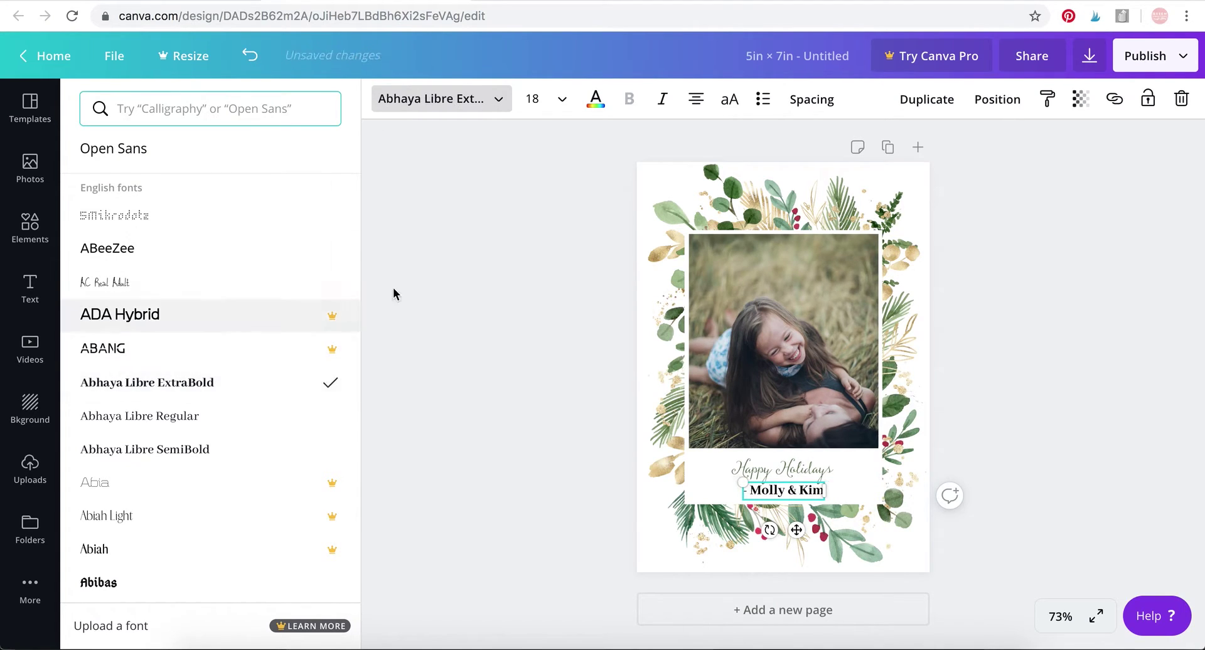
pyautogui.click(495, 102)
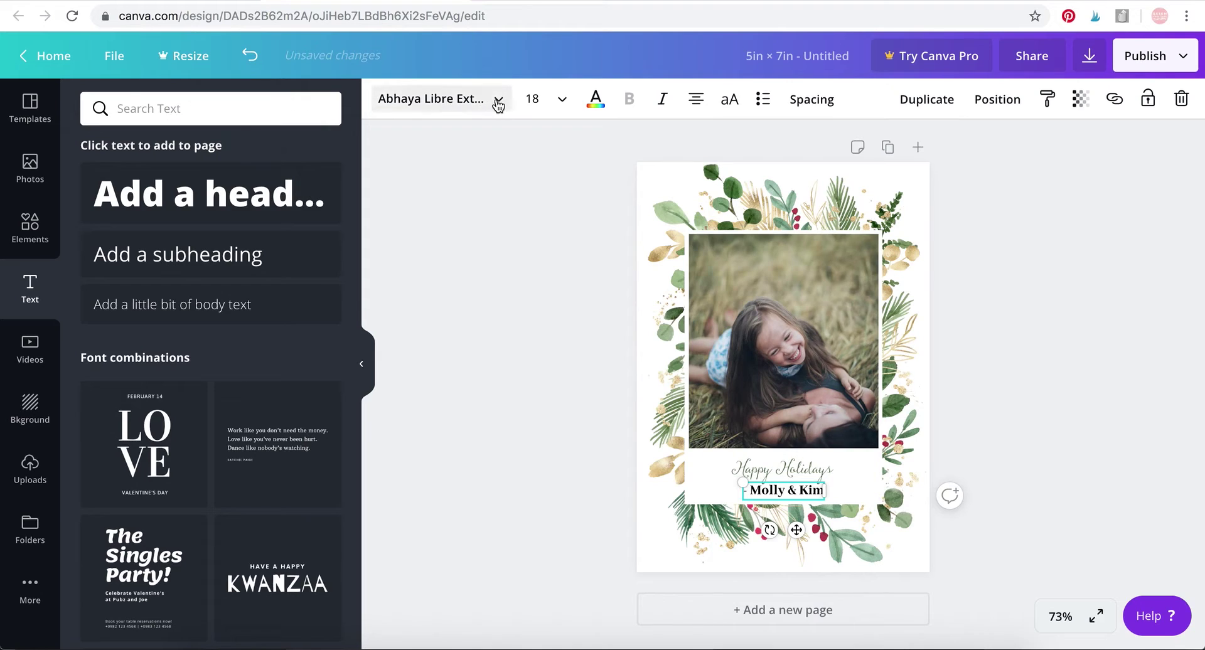
pyautogui.click(495, 102)
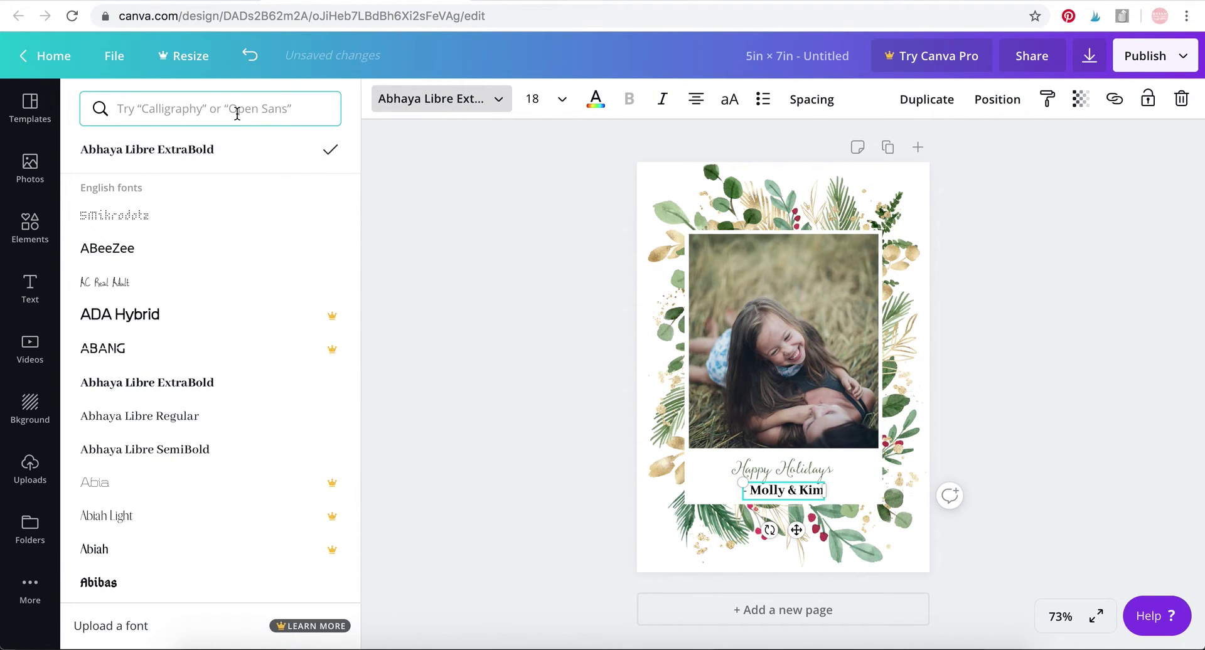
pyautogui.write('montserrat')
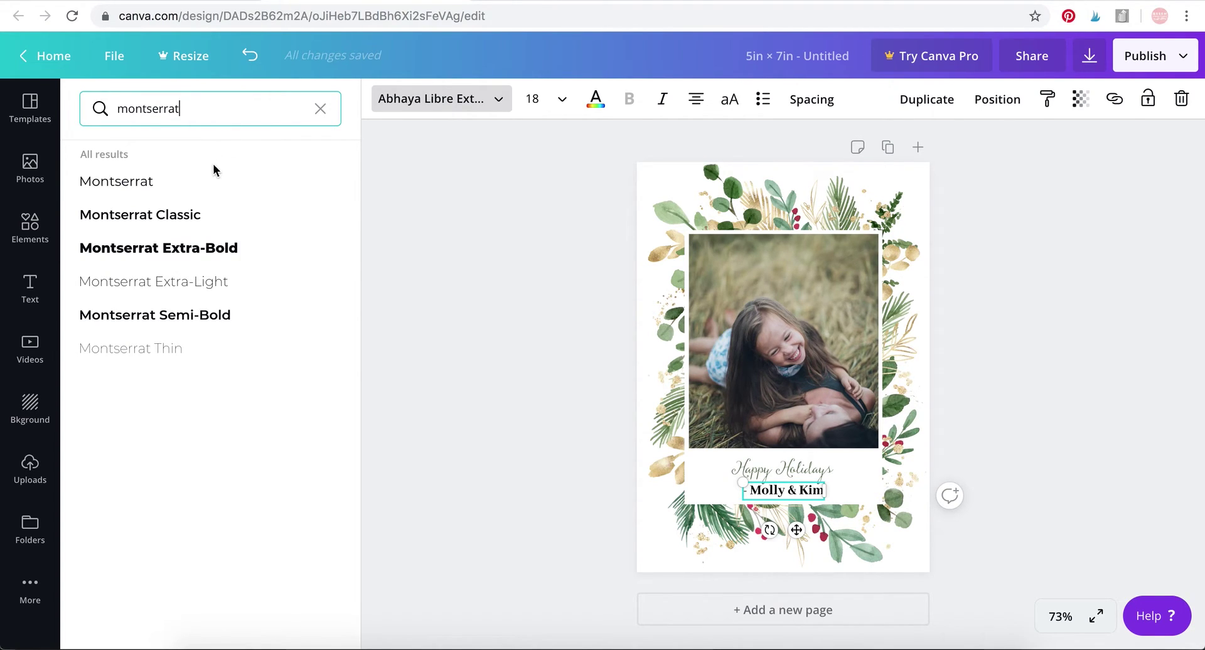
pyautogui.click(211, 216)
# Make the names line size 12, centred under Happy Holidays, with letter spacing 104
pyautogui.click(544, 103)
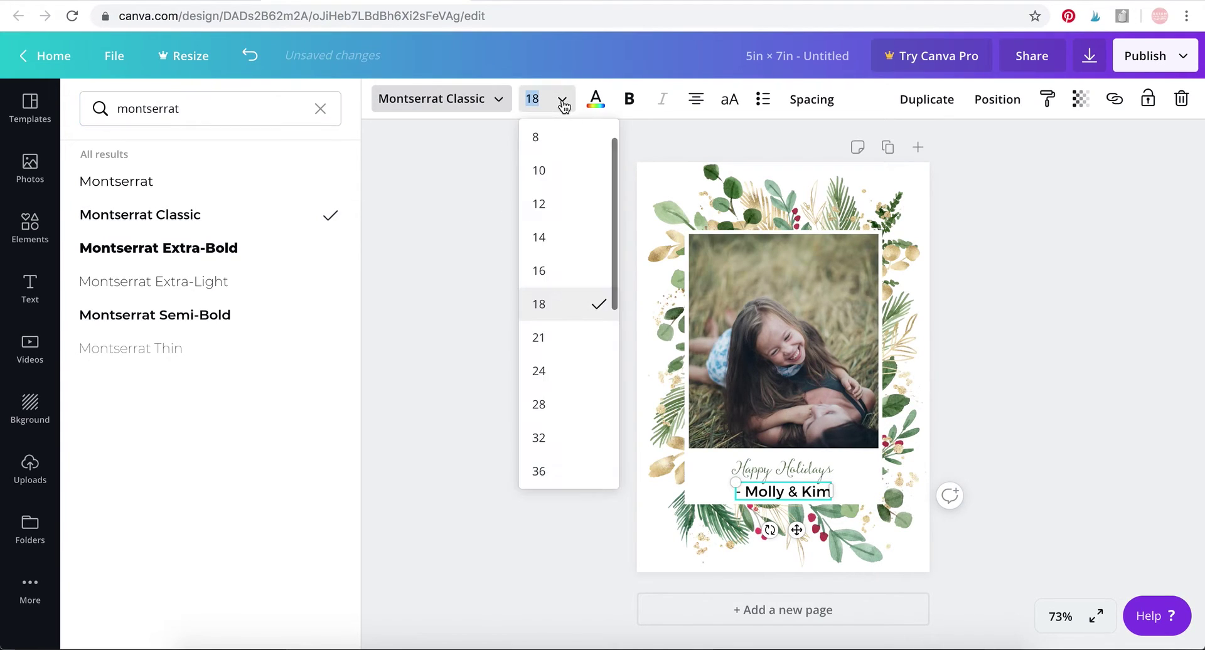
pyautogui.click(568, 210)
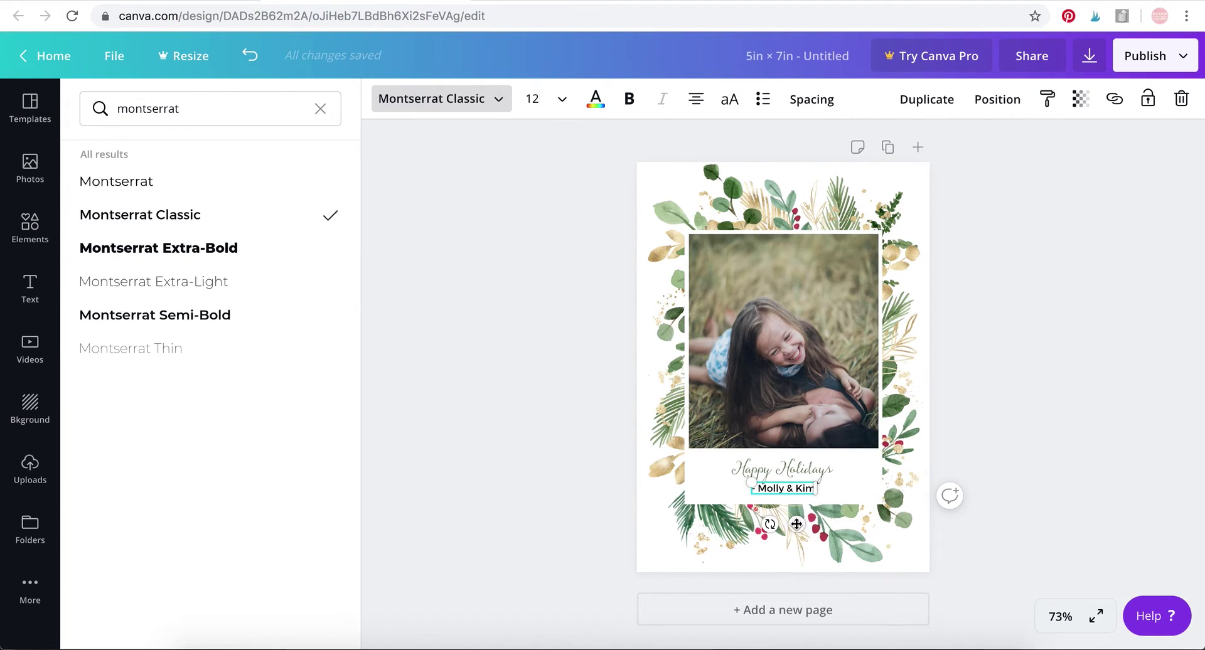
pyautogui.moveTo(796, 524); pyautogui.dragTo(796, 526)
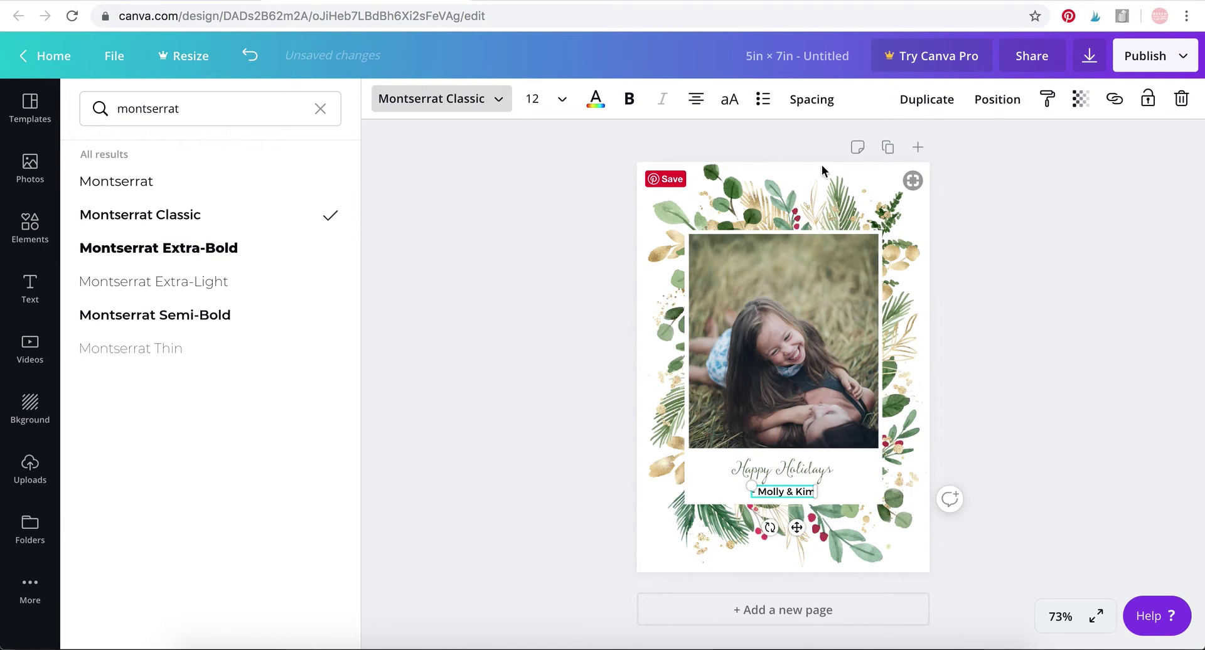
pyautogui.click(809, 113)
pyautogui.moveTo(902, 149); pyautogui.dragTo(915, 152)
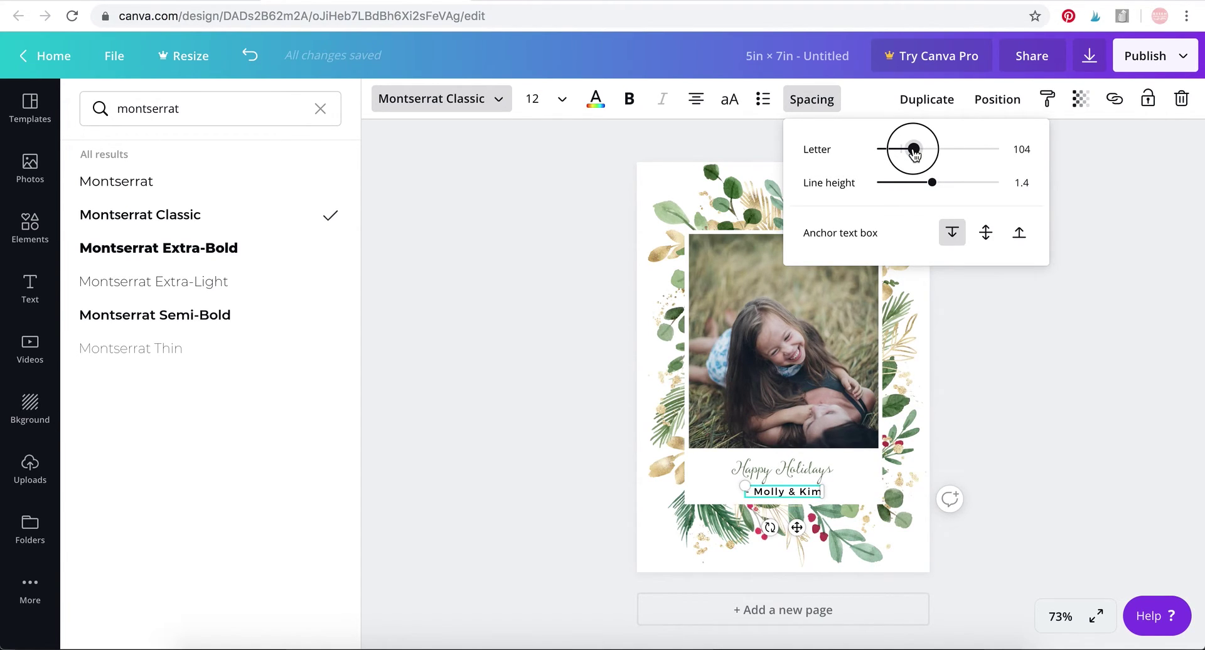
# Change the names line's font to regular Montserrat
pyautogui.click(624, 297)
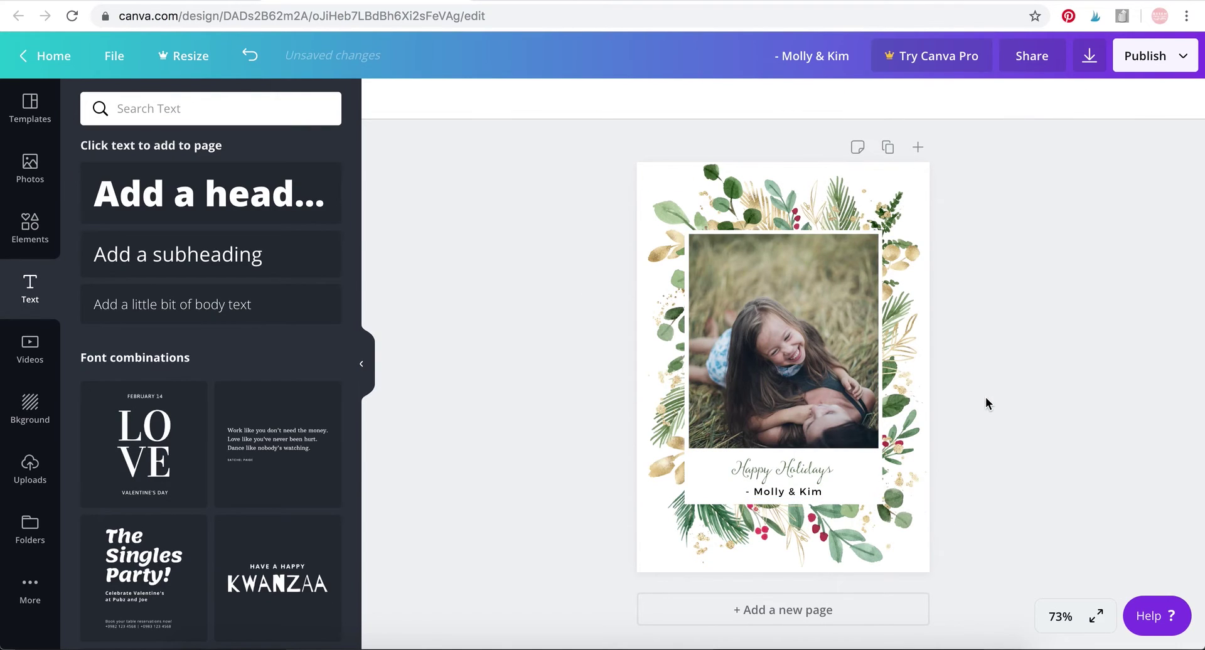
pyautogui.click(816, 492)
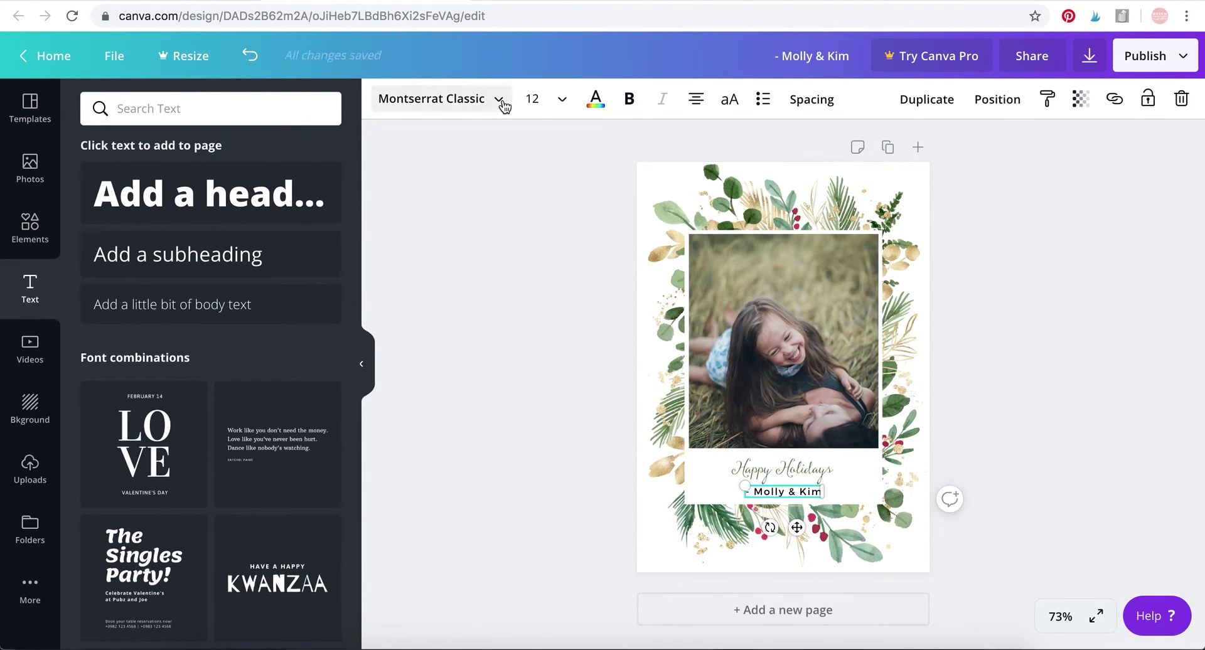
pyautogui.click(497, 99)
pyautogui.click(266, 109)
pyautogui.write('m')
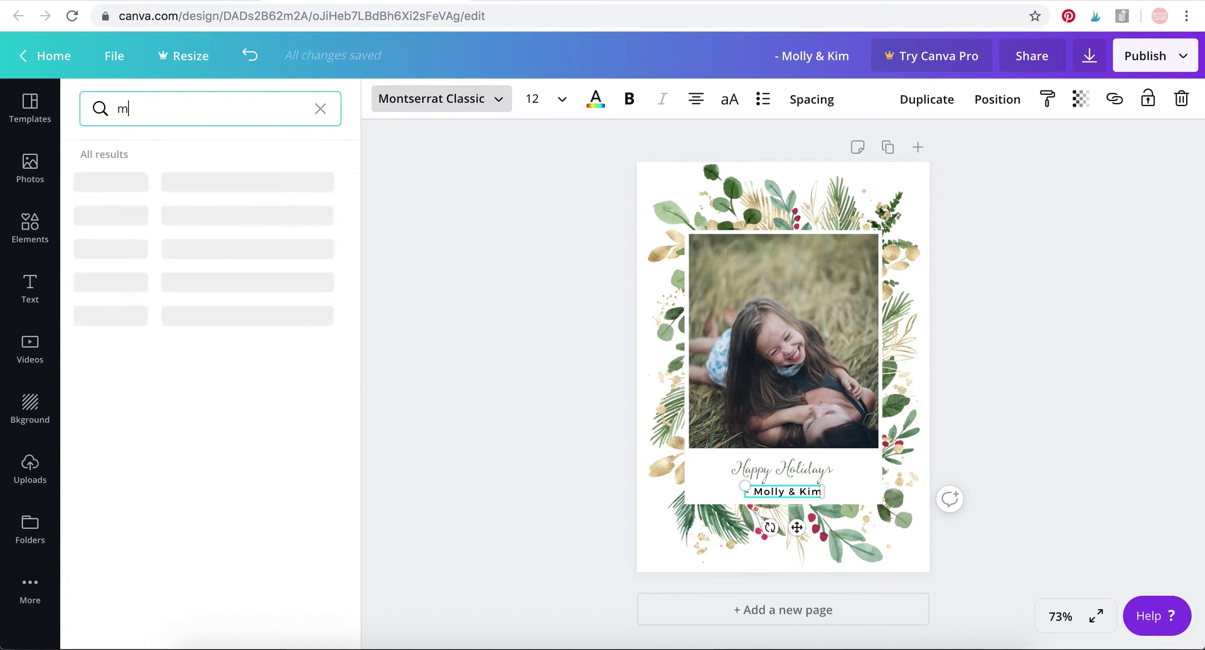
pyautogui.write('ontserrat')
pyautogui.click(194, 184)
# Raise the names line's letter spacing to 120 and deselect it
pyautogui.click(829, 107)
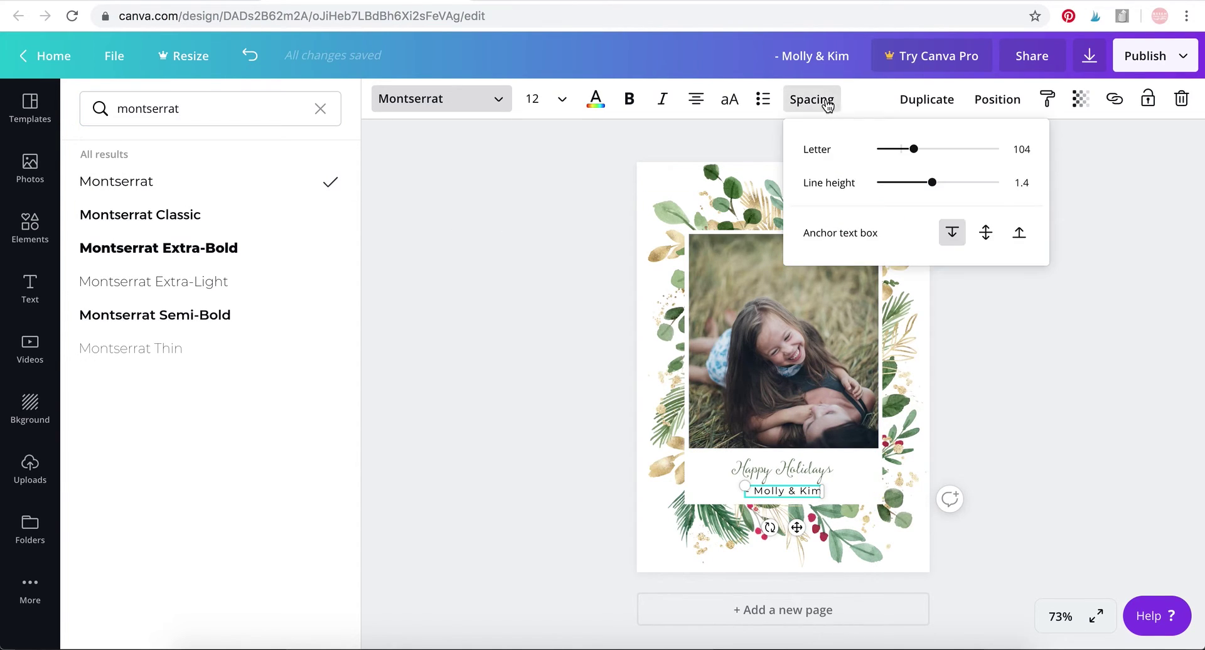
pyautogui.moveTo(912, 149); pyautogui.dragTo(917, 152)
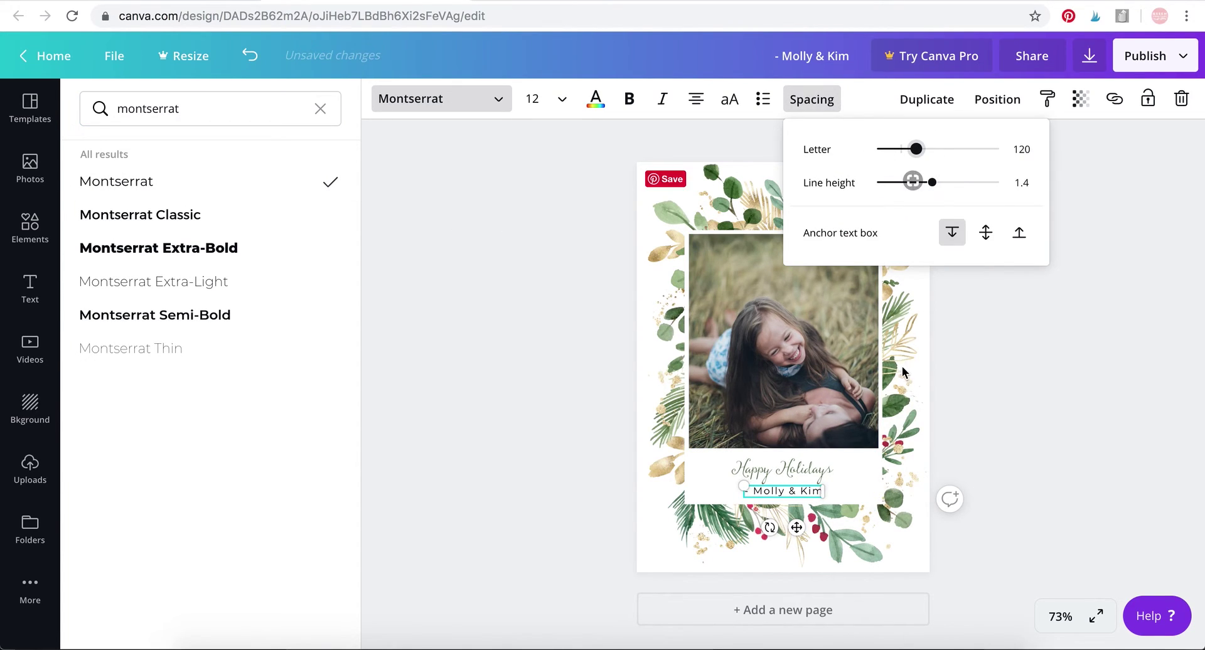
pyautogui.press('Escape')
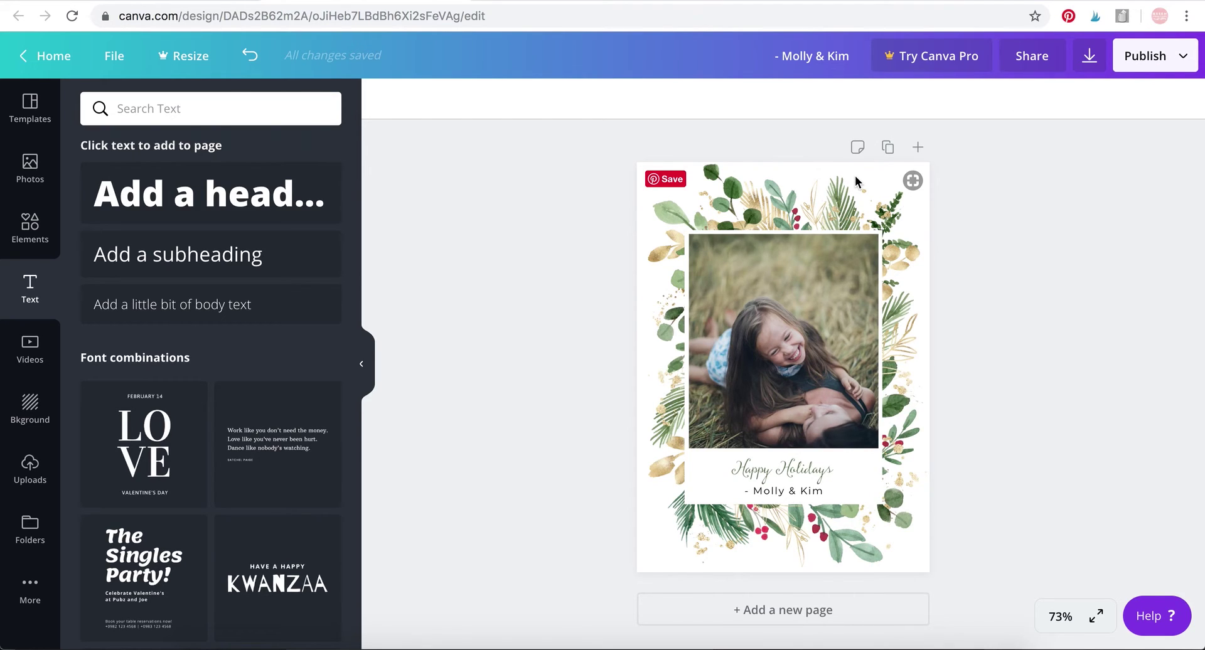
# Download the card from Canva with the file type set to PDF Print
pyautogui.click(1173, 63)
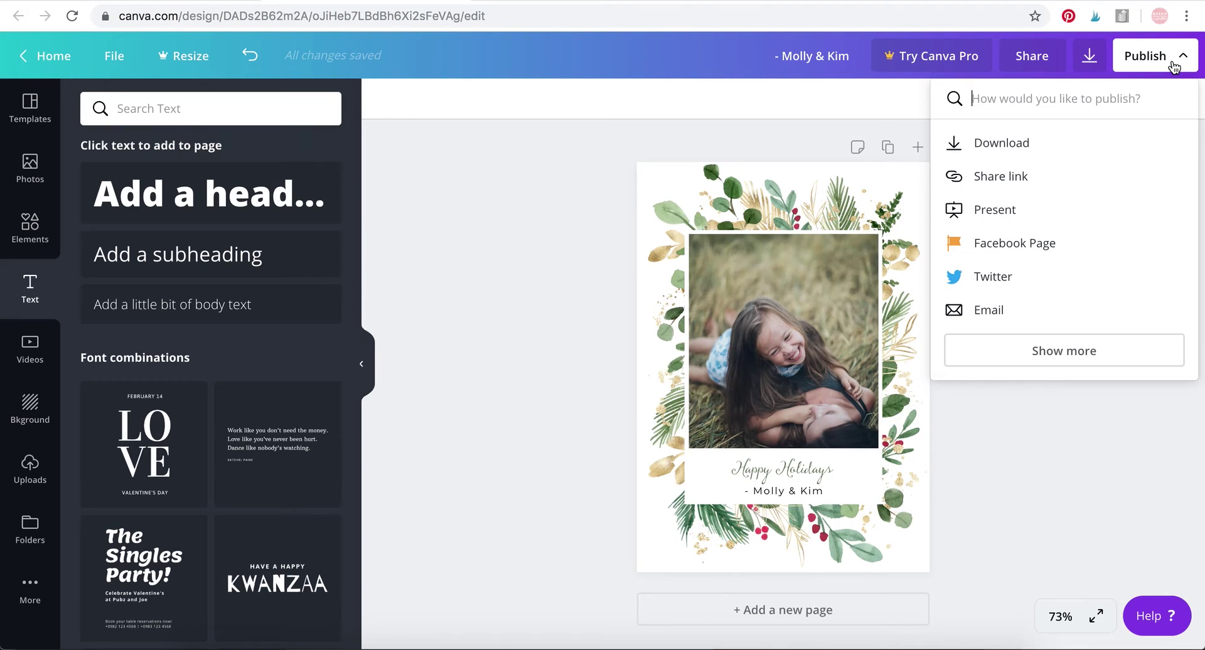
pyautogui.click(1051, 144)
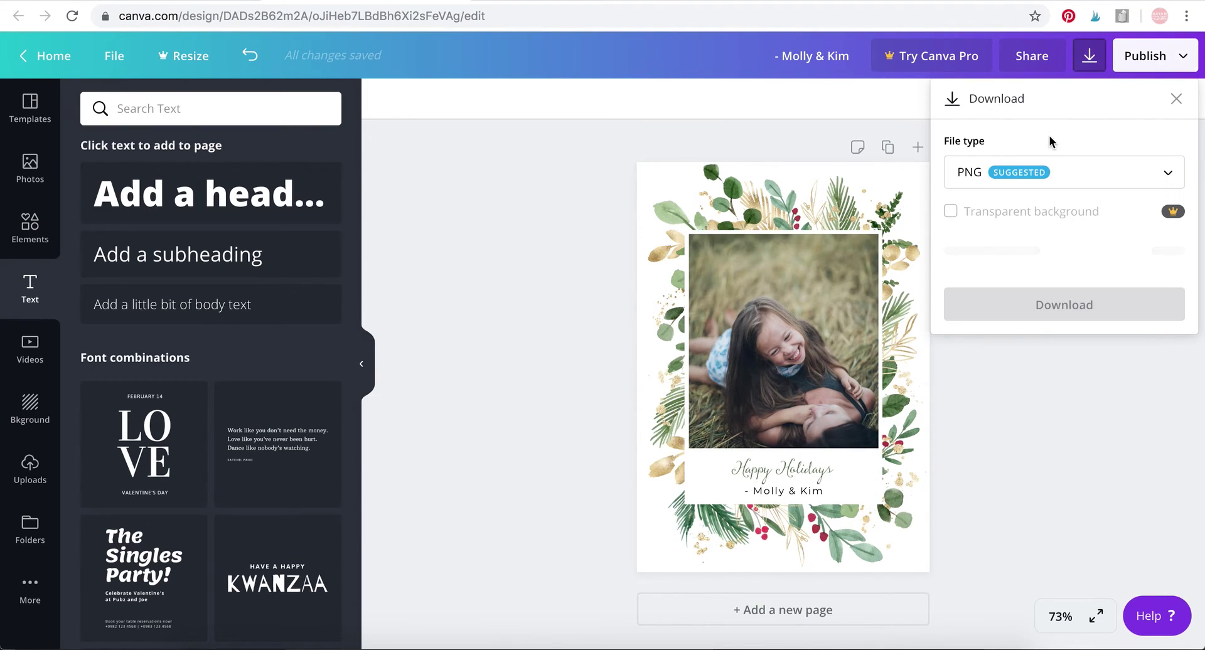
pyautogui.click(1110, 182)
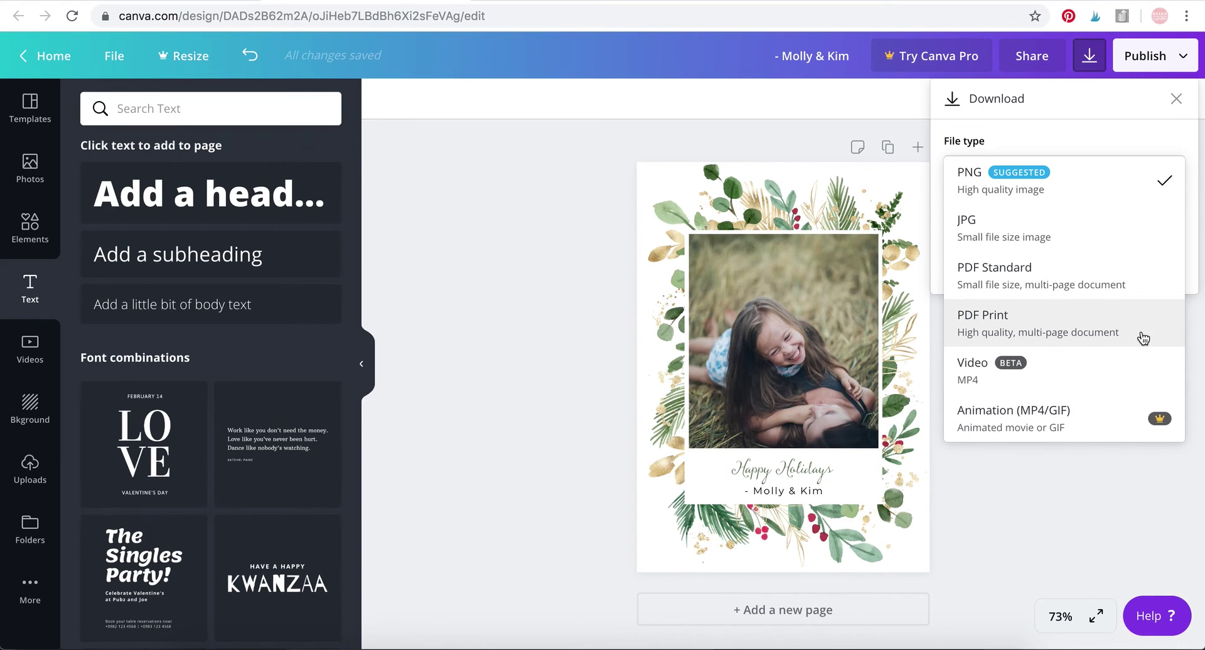
pyautogui.click(1144, 339)
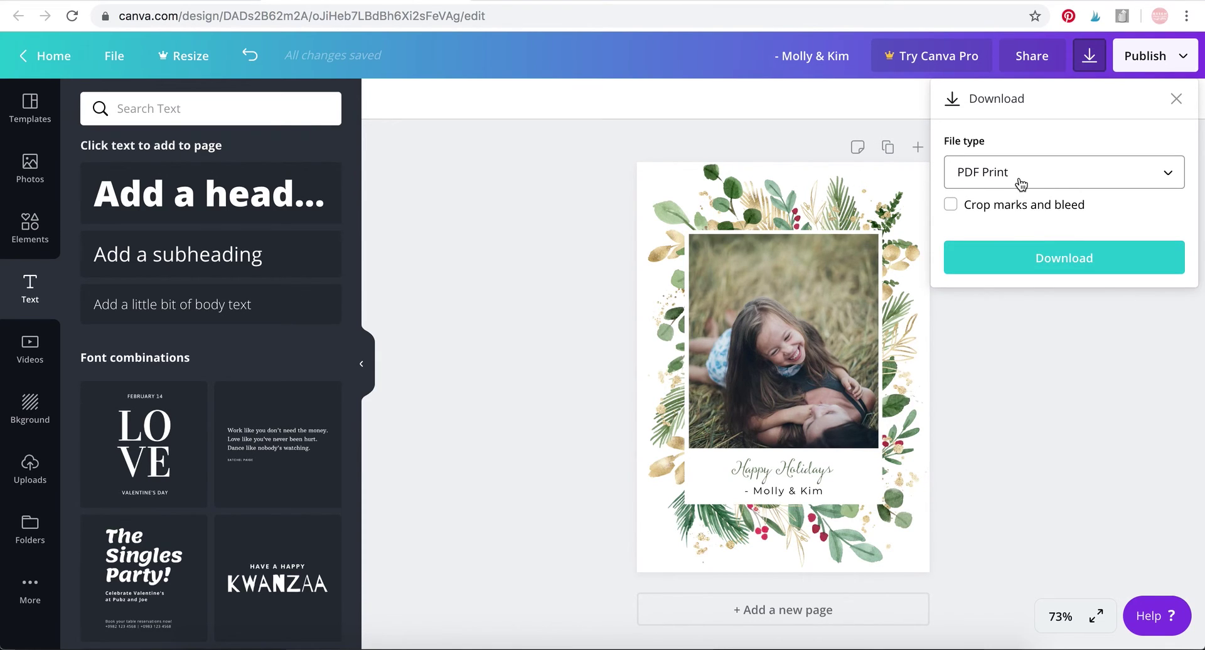
pyautogui.click(1030, 261)
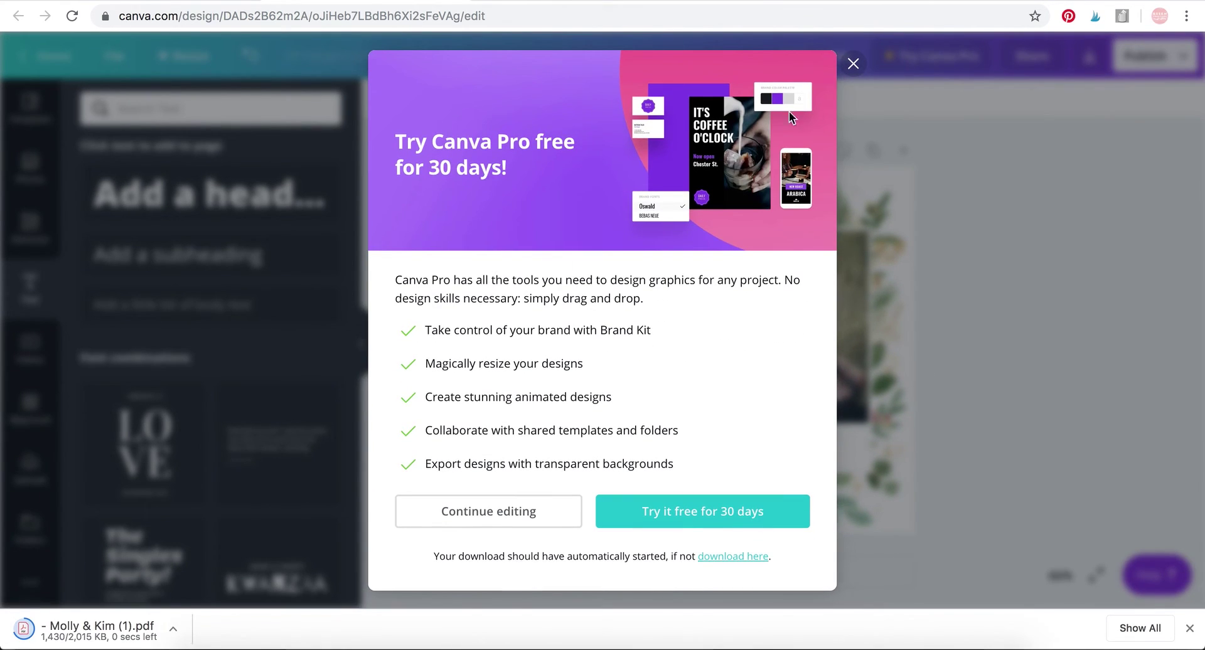
# Dismiss the Canva Pro offer and open the downloaded card PDF from Finder's Downloads folder
pyautogui.click(853, 64)
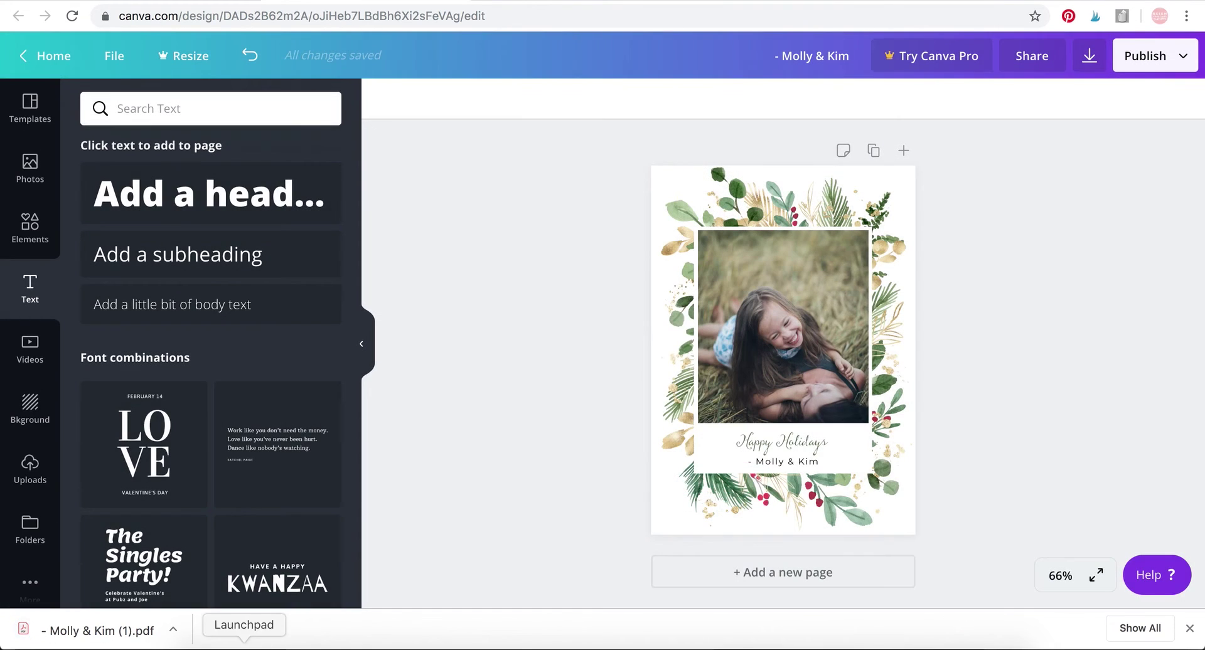
pyautogui.click(207, 646)
pyautogui.click(383, 71)
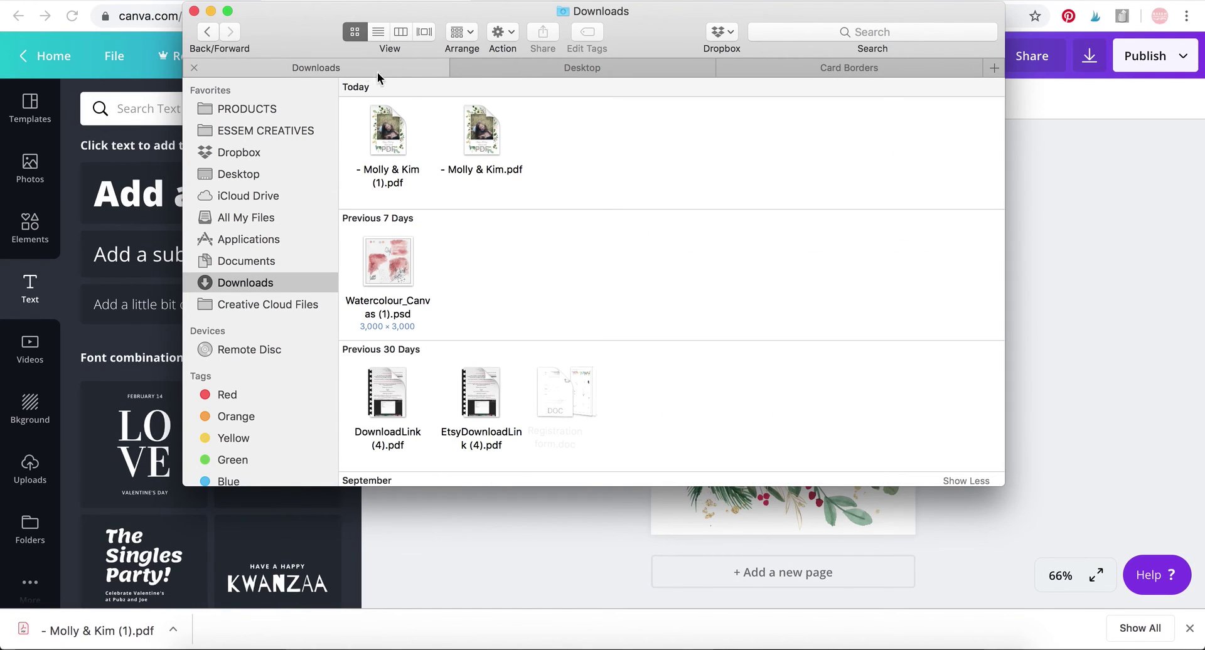
pyautogui.doubleClick(390, 128)
# Zoom the PDF to see the whole card page, then go back to Canva in Chrome
pyautogui.scroll(5, 614, 346)
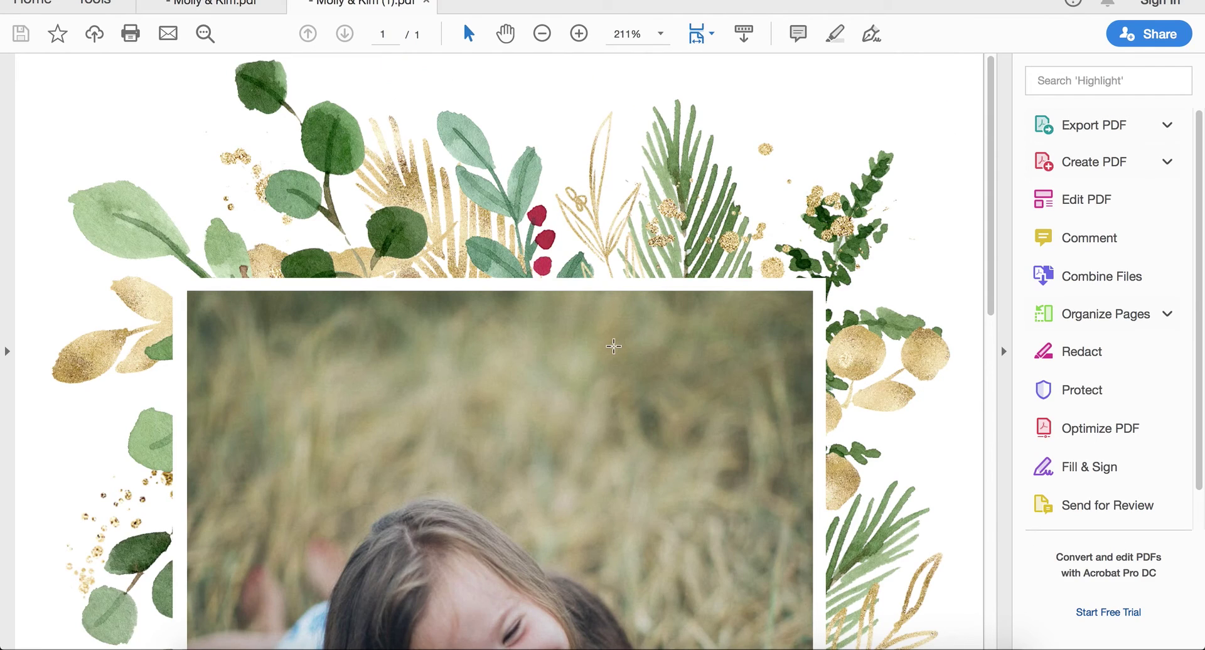
pyautogui.scroll(-5, 612, 344)
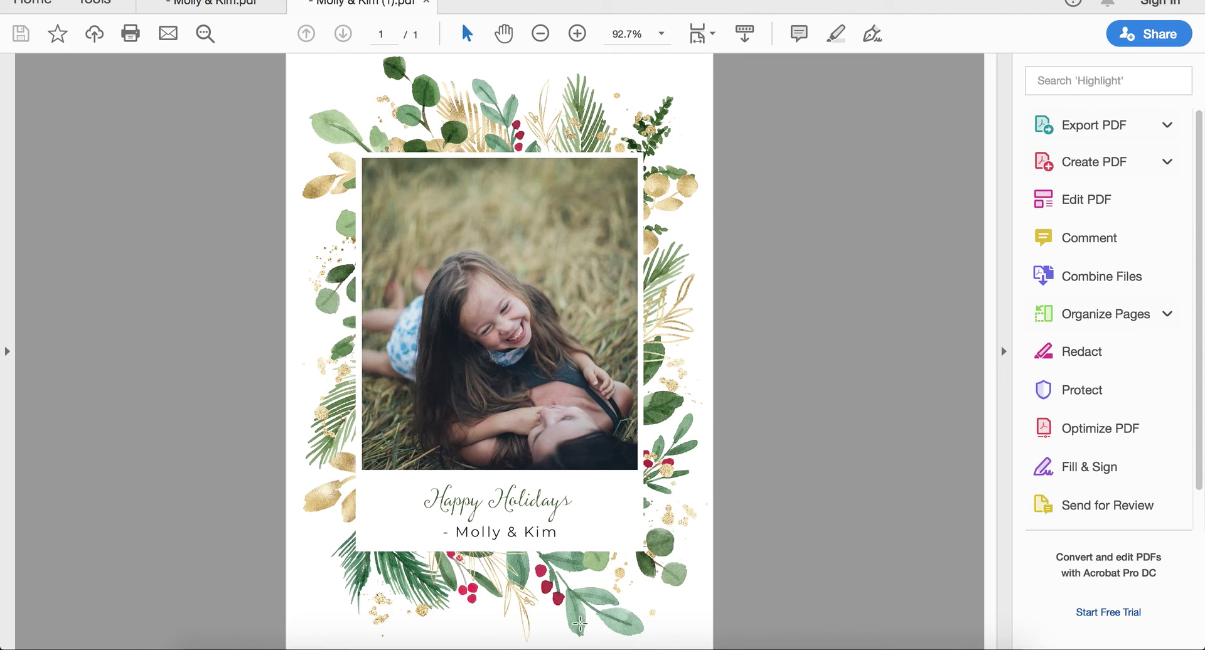
pyautogui.click(530, 641)
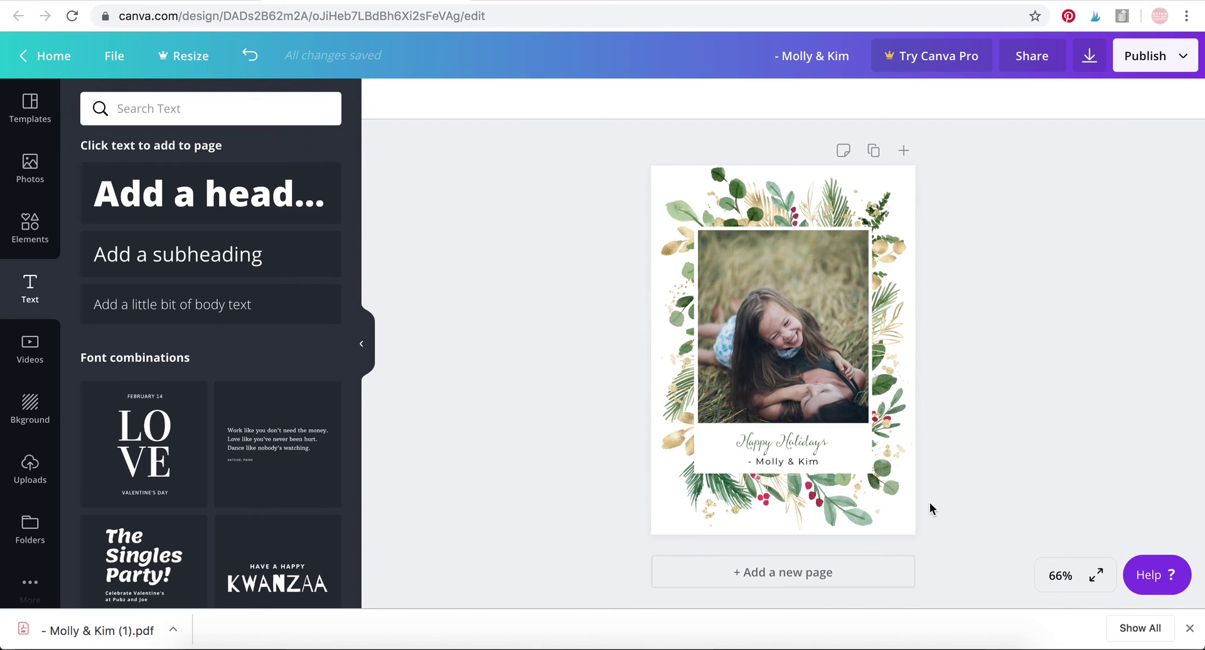
pyautogui.click(887, 377)
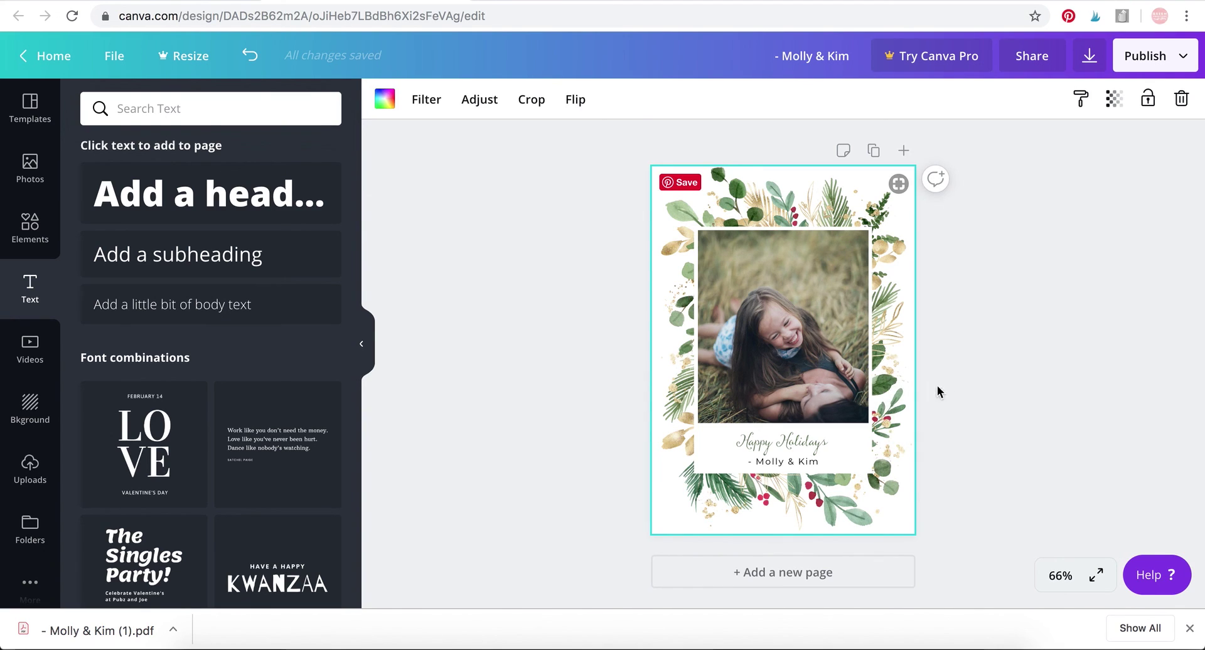